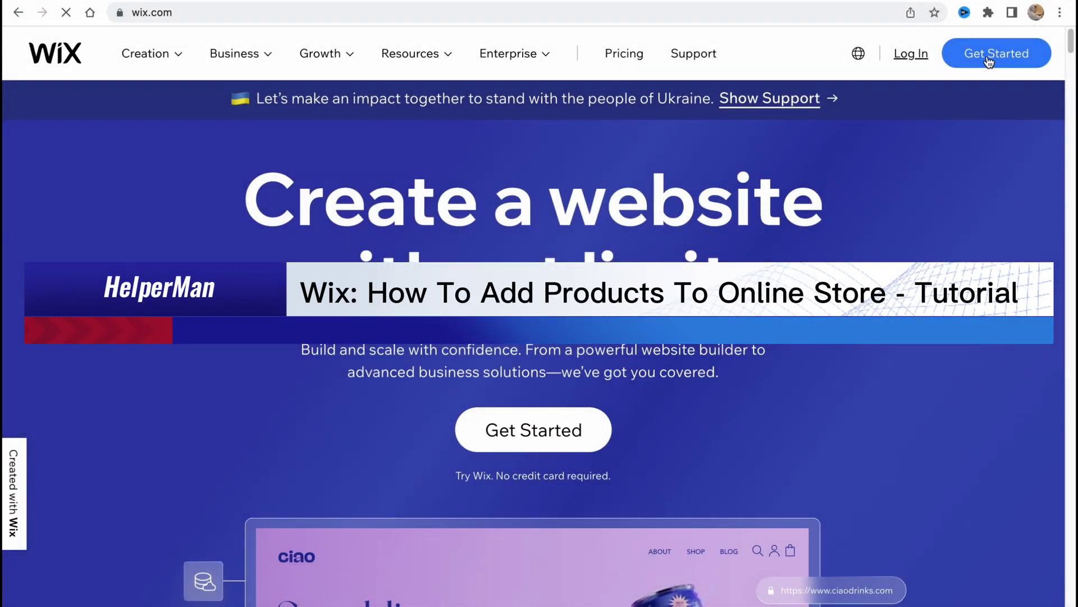
Step: Create a Wix account with Google sign-in and reach the dashboard's store setup checklist (3/7)
{"action": "left_click", "coordinate": [988, 62]}
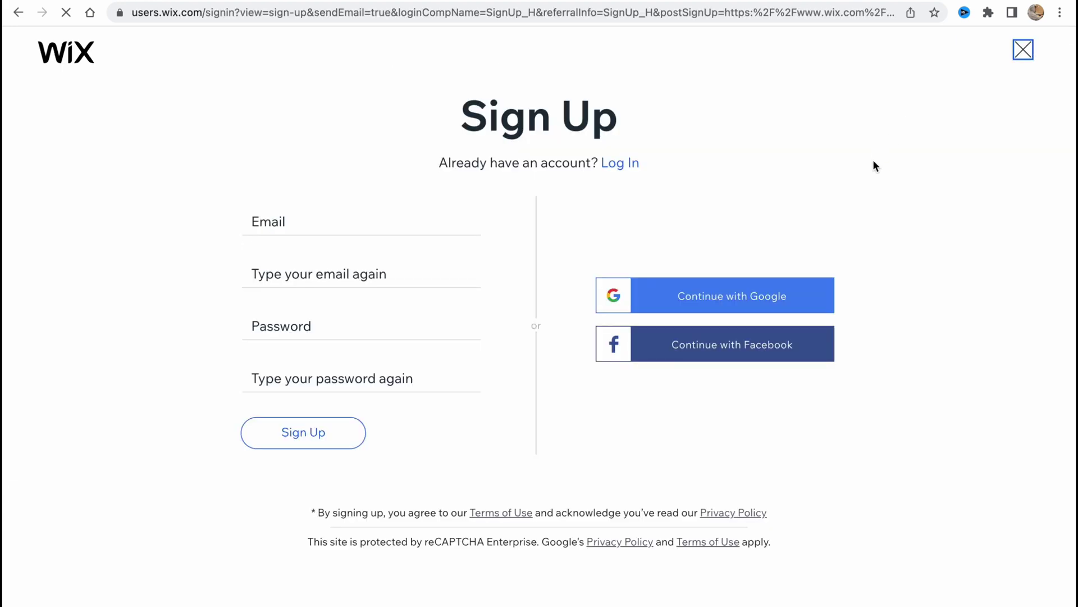
{"action": "left_click", "coordinate": [761, 310]}
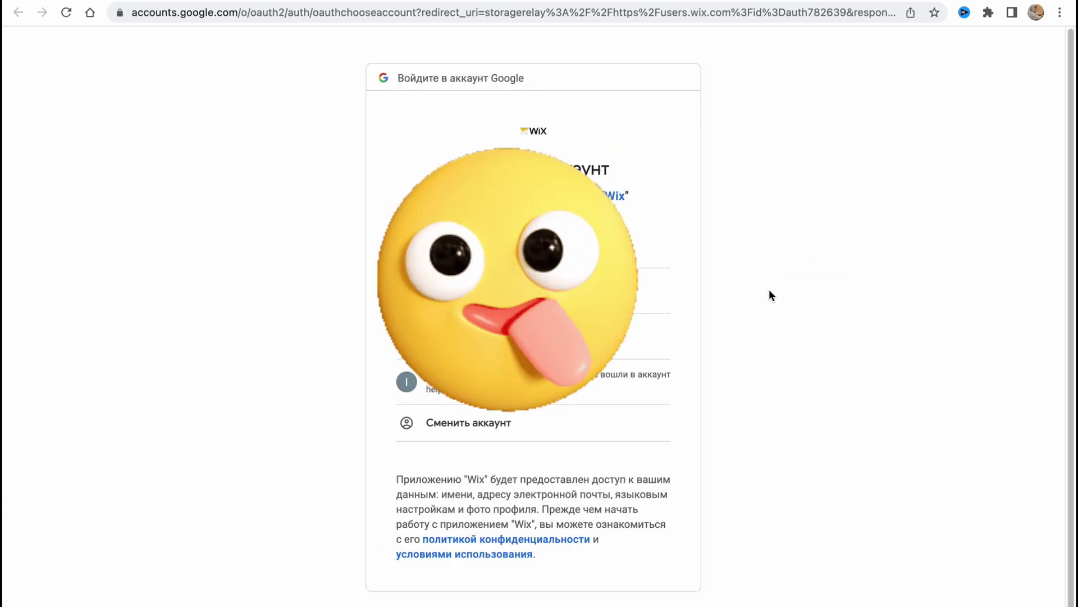
{"action": "left_click", "coordinate": [534, 336]}
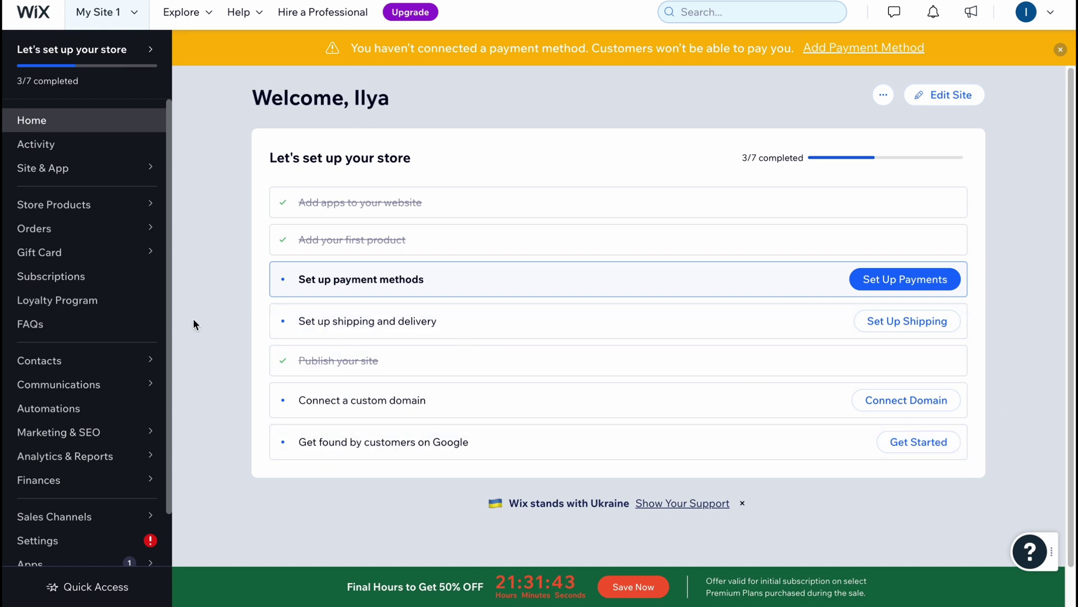
Step: Show the 11 store products and their More Actions menu of export, import and rearrange
{"action": "mouse_move", "coordinate": [76, 208]}
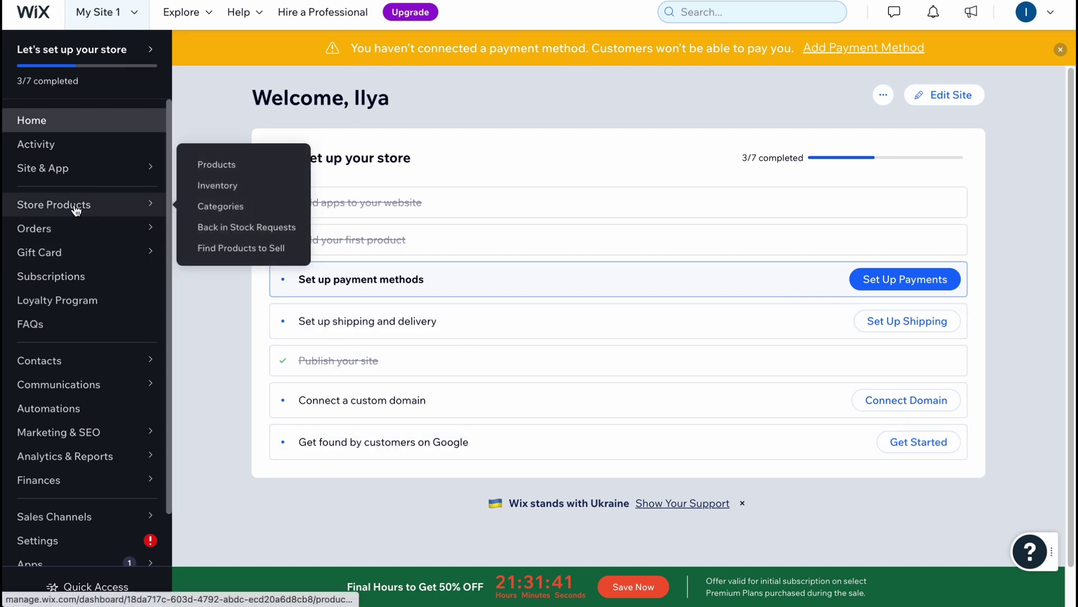
{"action": "left_click", "coordinate": [228, 172]}
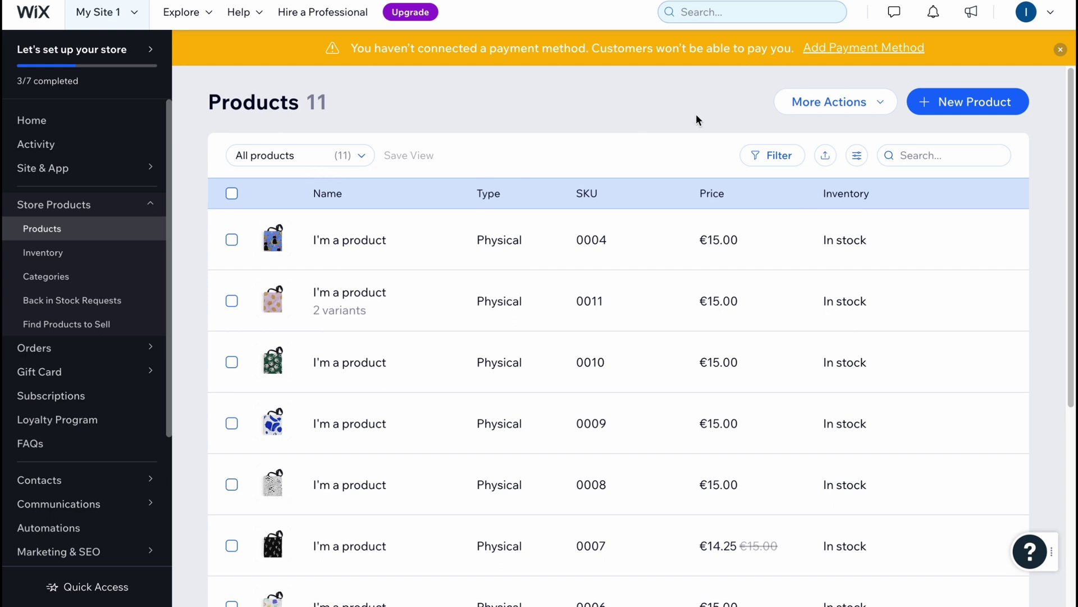
{"action": "left_click", "coordinate": [887, 108]}
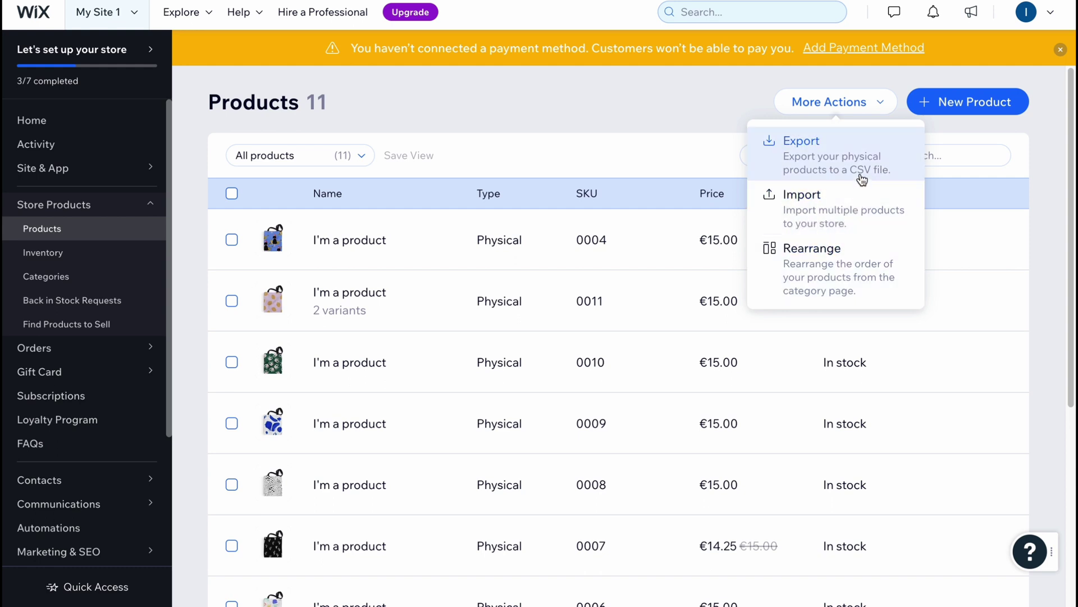
Step: Drag the light-blue swimmer bag to first place in All Products and save the order
{"action": "left_click", "coordinate": [835, 279]}
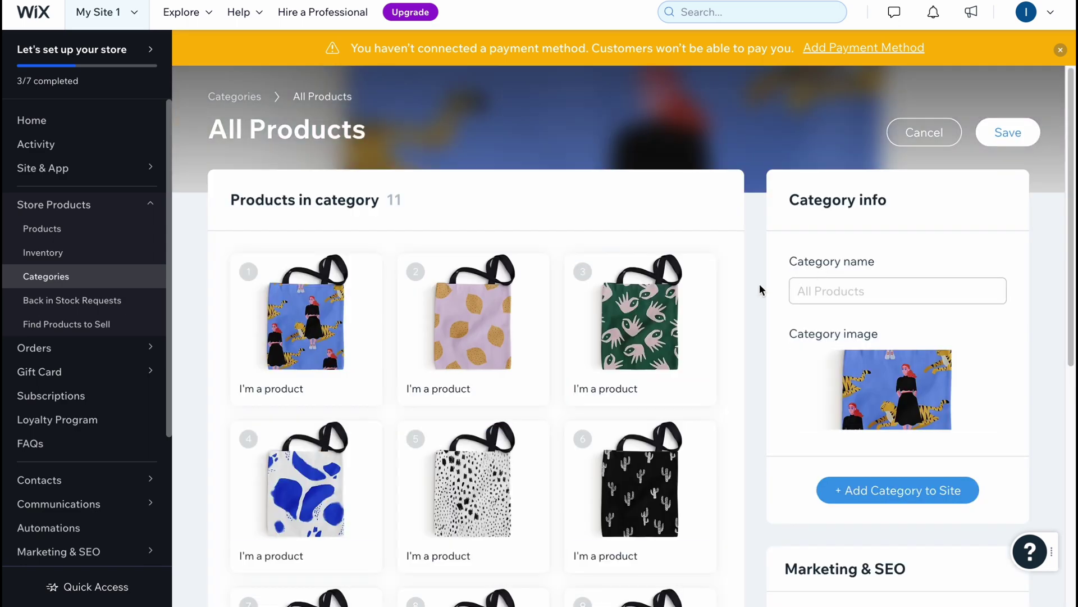
{"action": "scroll", "coordinate": [573, 343], "scroll_direction": "down", "scroll_amount": 4}
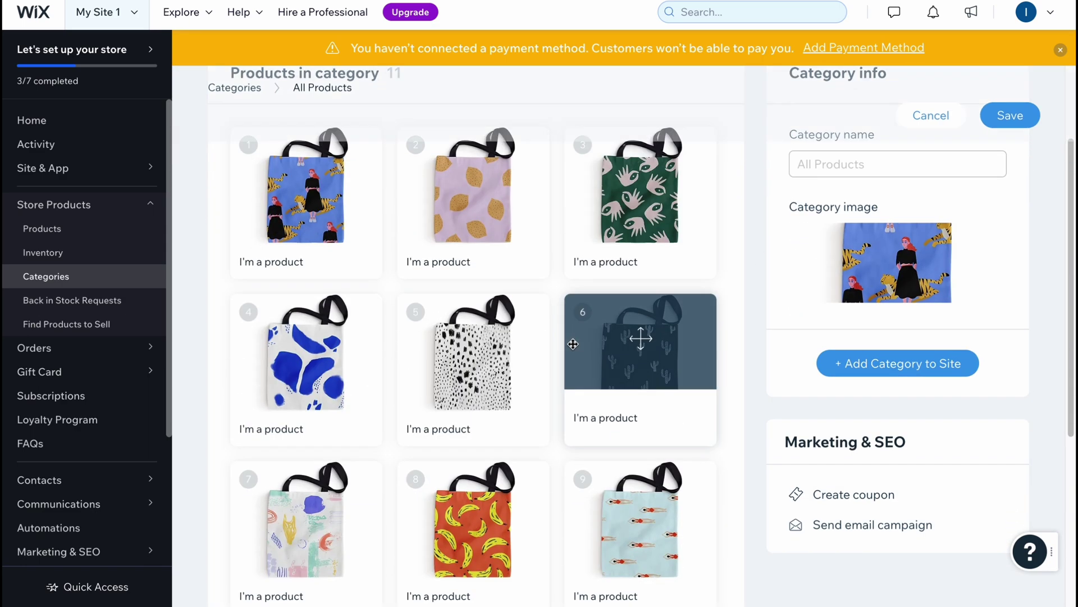
{"action": "left_click_drag", "start_coordinate": [649, 411], "coordinate": [312, 310]}
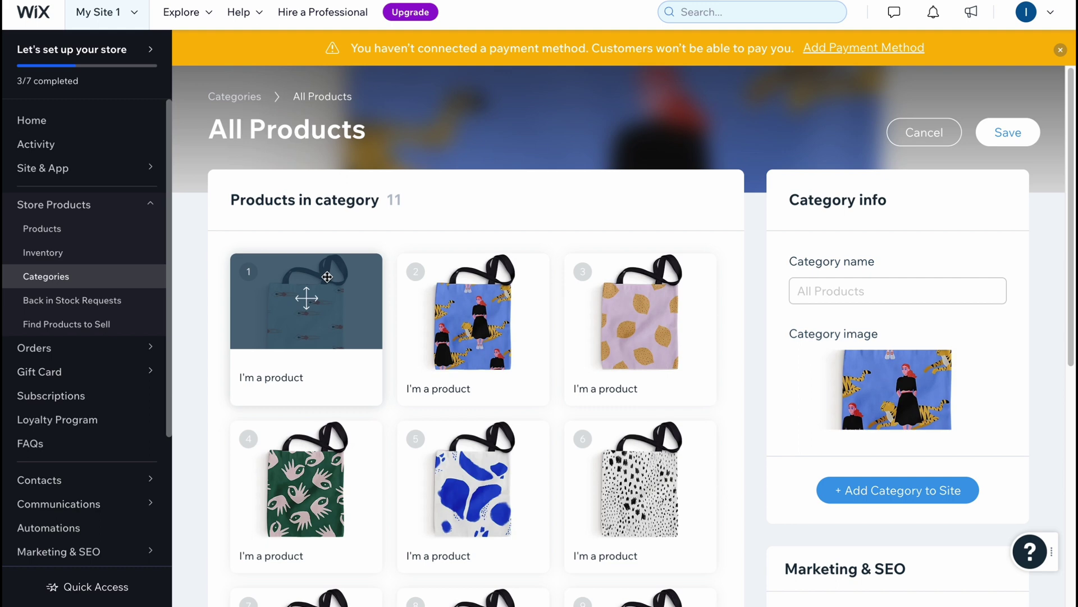
{"action": "left_click_drag", "start_coordinate": [344, 297], "coordinate": [484, 337]}
{"action": "scroll", "coordinate": [485, 337], "scroll_direction": "up", "scroll_amount": 4}
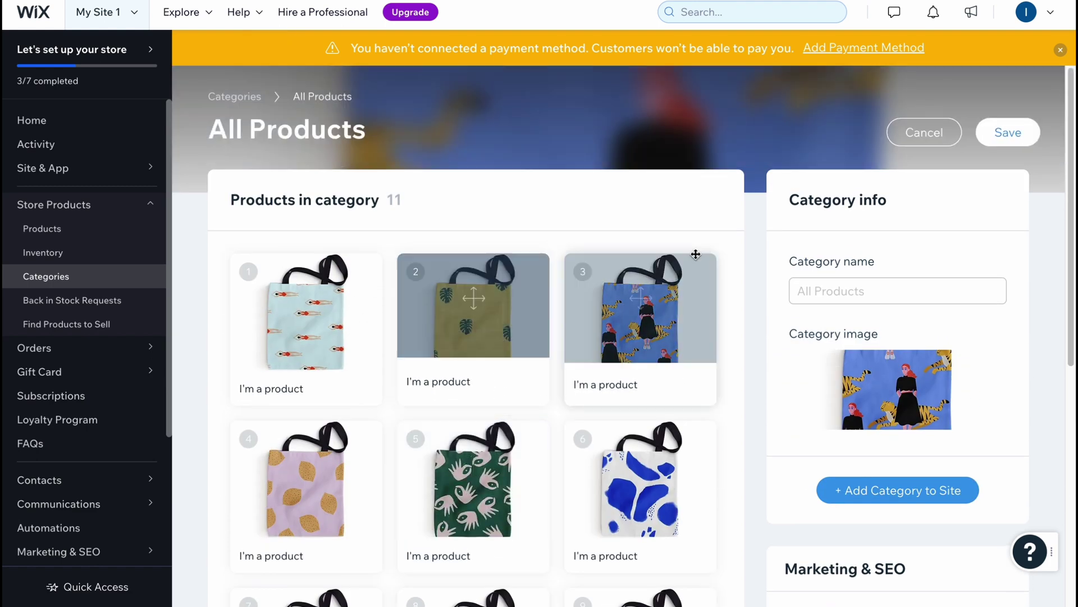
{"action": "left_click", "coordinate": [1009, 134]}
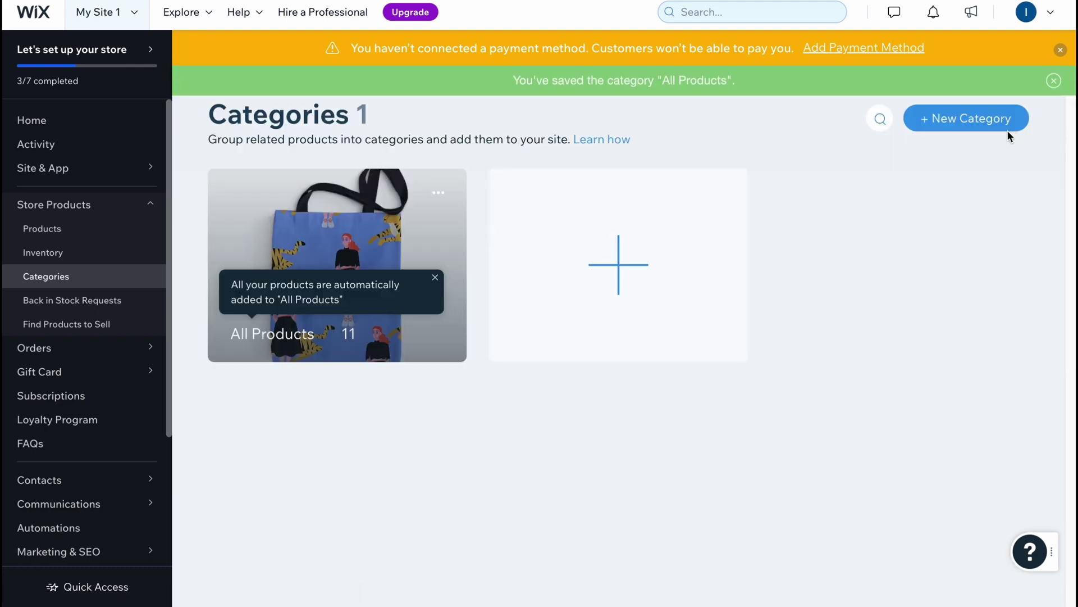
Step: Open the SKU 0003 product's edit page from the product list
{"action": "left_click", "coordinate": [56, 236]}
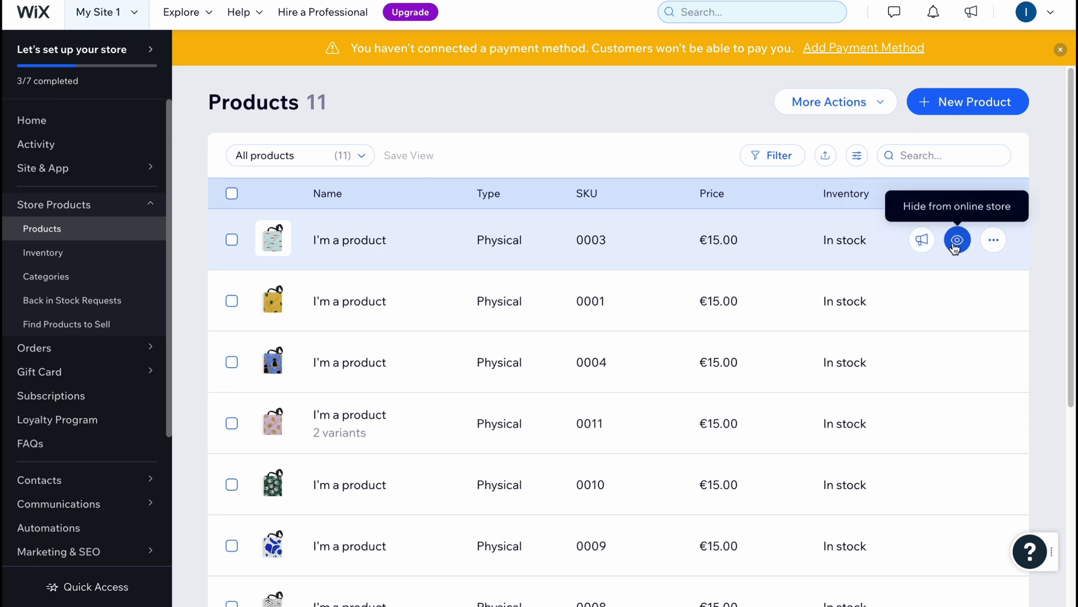
{"action": "left_click", "coordinate": [994, 240]}
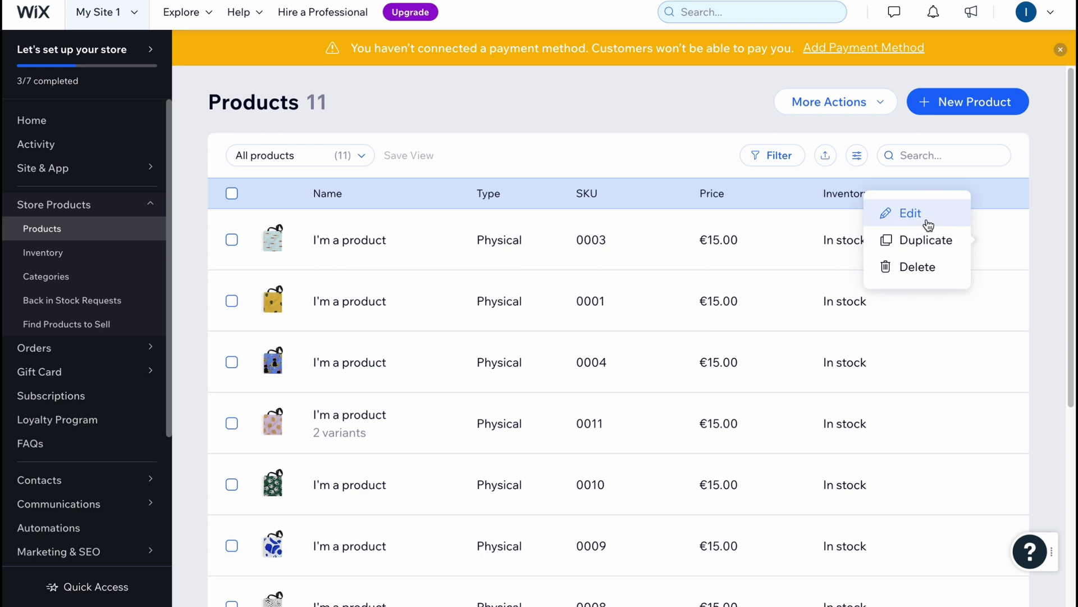
{"action": "left_click", "coordinate": [928, 220]}
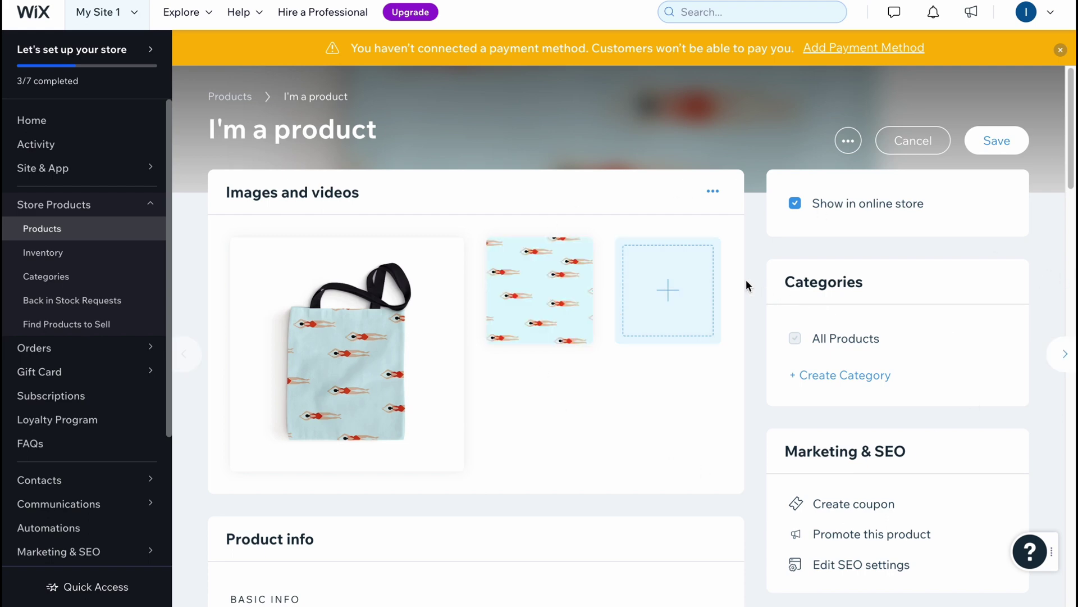
Step: Look over the product details and switch its On sale toggle on, then off again
{"action": "scroll", "coordinate": [474, 378], "scroll_direction": "down", "scroll_amount": 5}
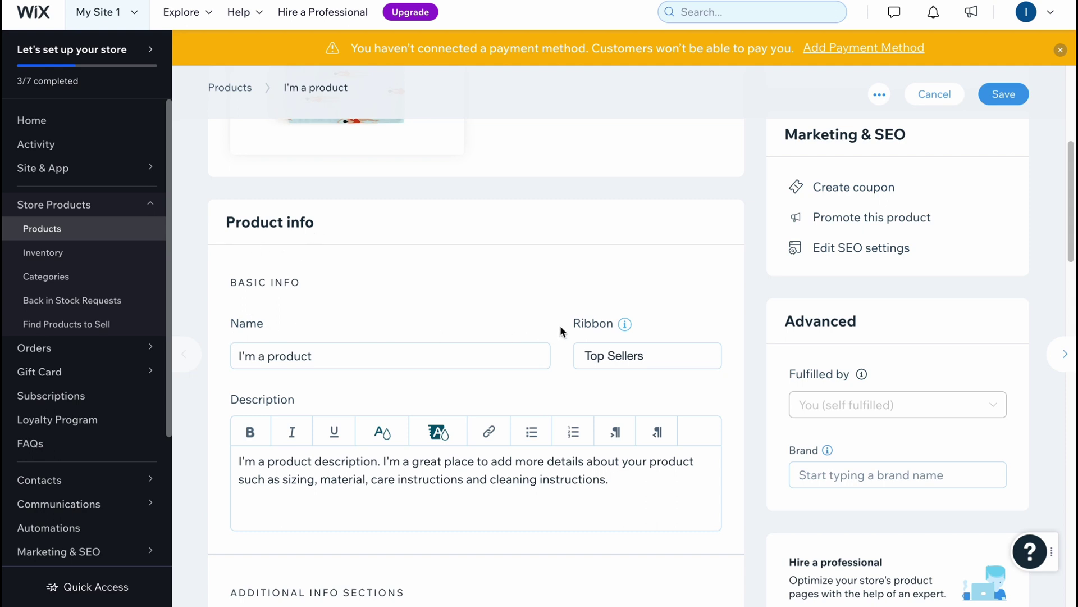
{"action": "scroll", "coordinate": [322, 400], "scroll_direction": "down", "scroll_amount": 3}
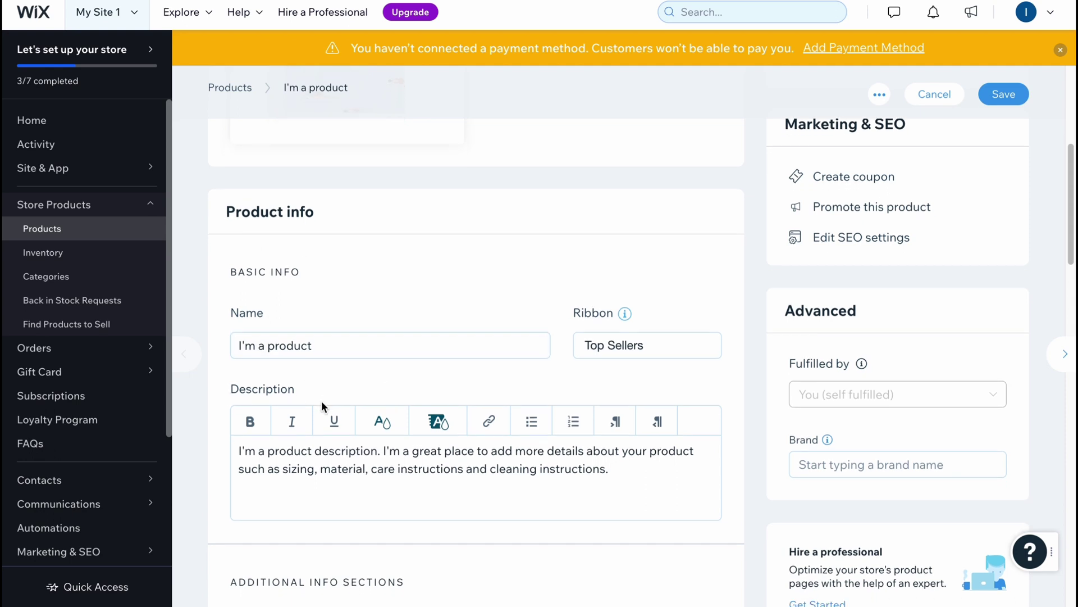
{"action": "scroll", "coordinate": [333, 372], "scroll_direction": "down", "scroll_amount": 2}
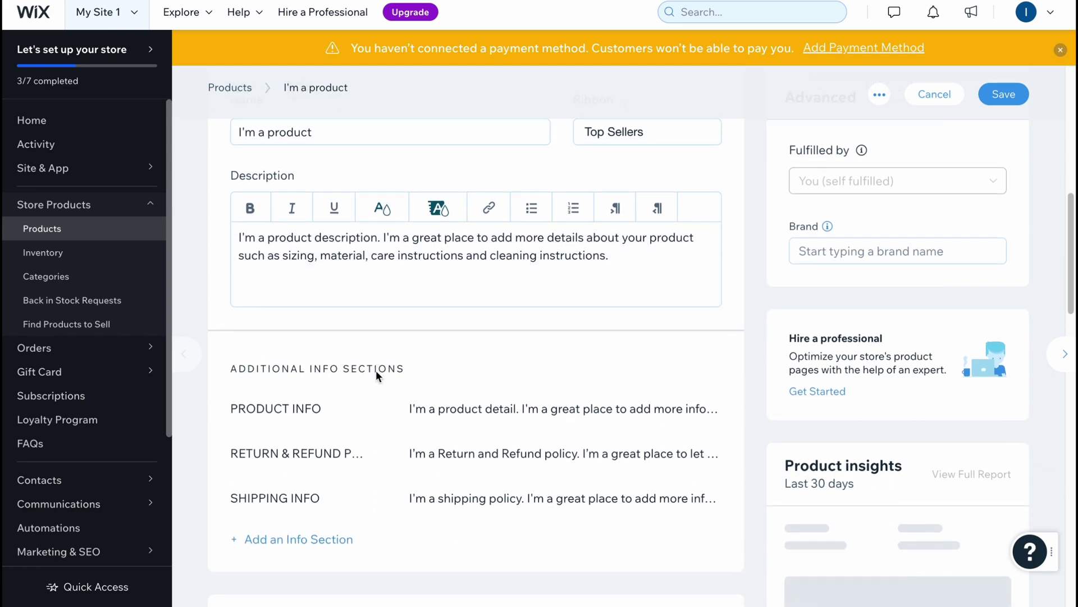
{"action": "scroll", "coordinate": [375, 371], "scroll_direction": "down", "scroll_amount": 8}
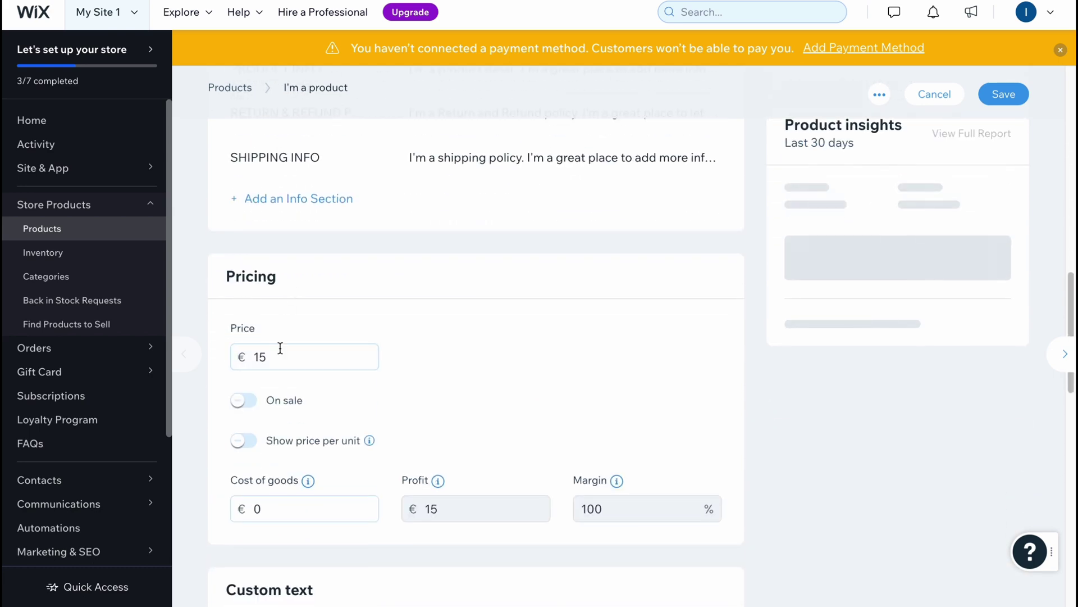
{"action": "scroll", "coordinate": [264, 371], "scroll_direction": "down", "scroll_amount": 1}
{"action": "left_click", "coordinate": [252, 375]}
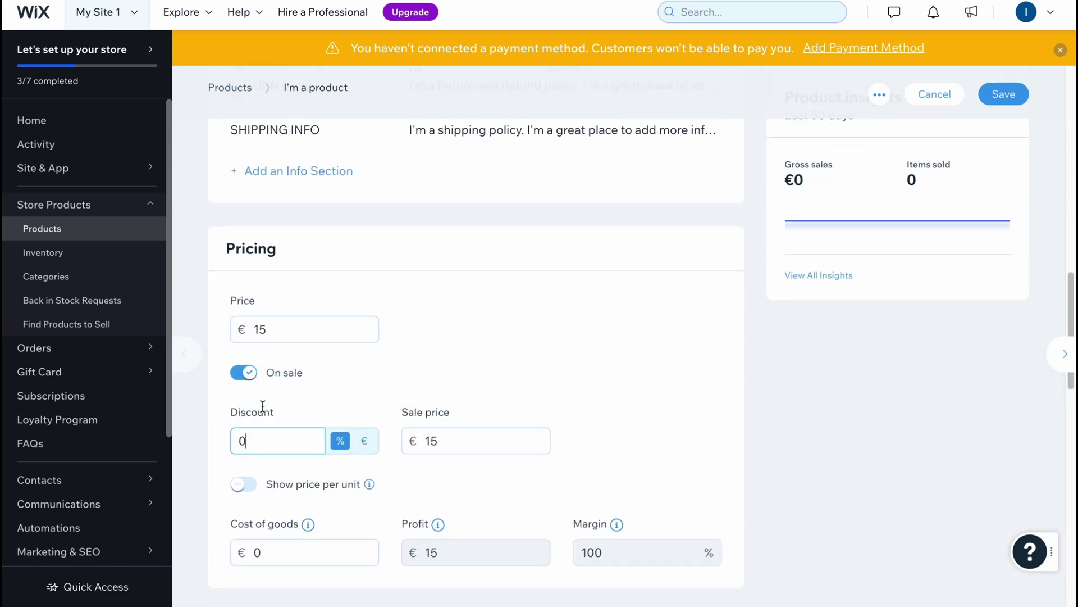
{"action": "scroll", "coordinate": [244, 402], "scroll_direction": "down", "scroll_amount": 3}
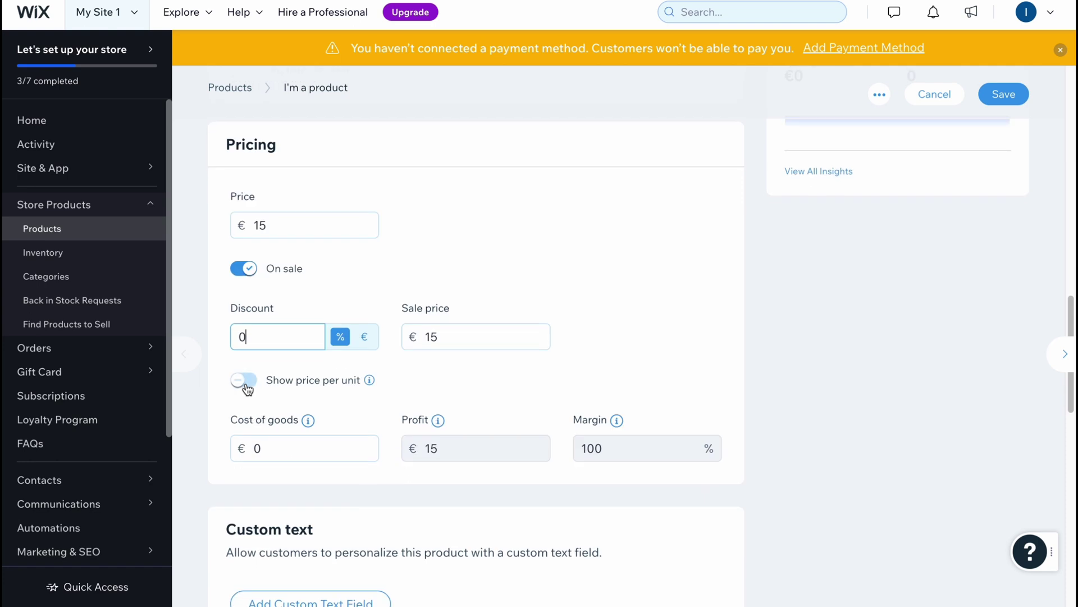
{"action": "left_click", "coordinate": [244, 268]}
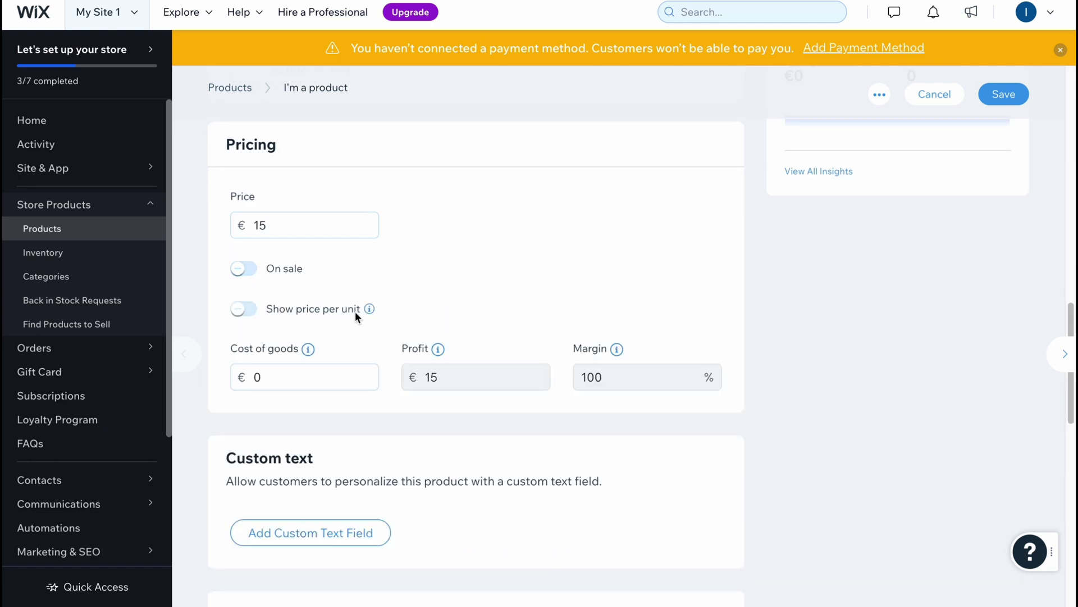
Step: Review the rest of the SKU 0003 form and save it back to the list
{"action": "scroll", "coordinate": [372, 316], "scroll_direction": "down", "scroll_amount": 2}
{"action": "scroll", "coordinate": [373, 313], "scroll_direction": "down", "scroll_amount": 2}
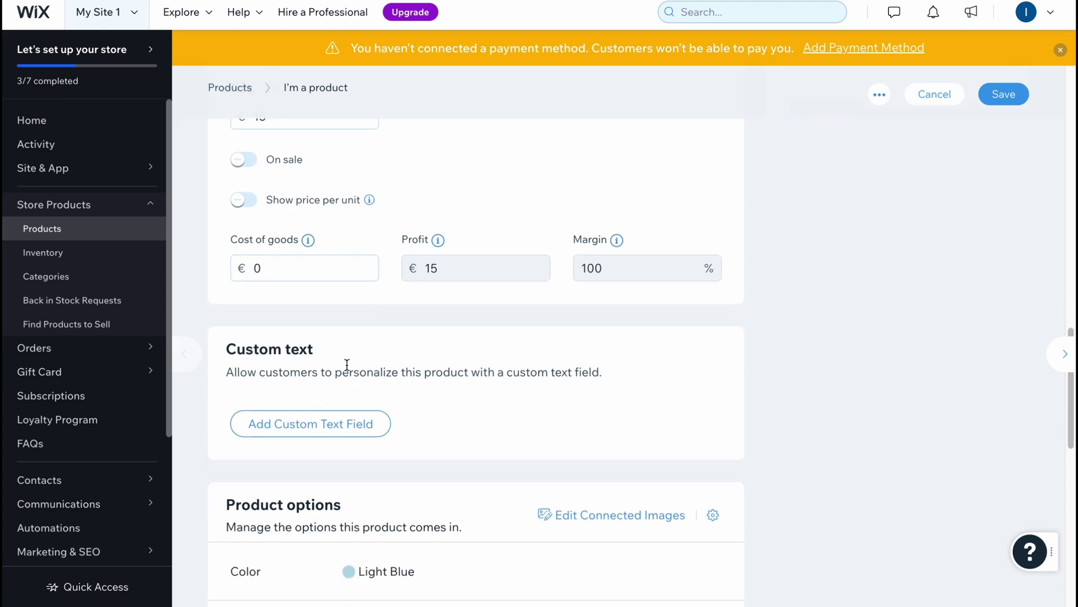
{"action": "scroll", "coordinate": [280, 374], "scroll_direction": "down", "scroll_amount": 3}
{"action": "scroll", "coordinate": [309, 430], "scroll_direction": "down", "scroll_amount": 10}
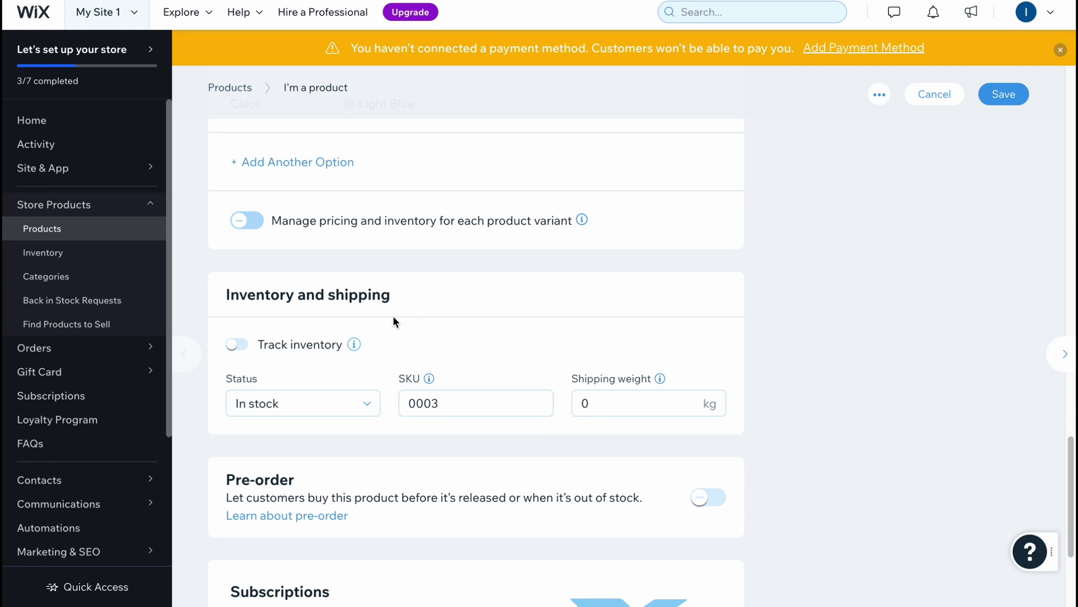
{"action": "scroll", "coordinate": [448, 410], "scroll_direction": "down", "scroll_amount": 4}
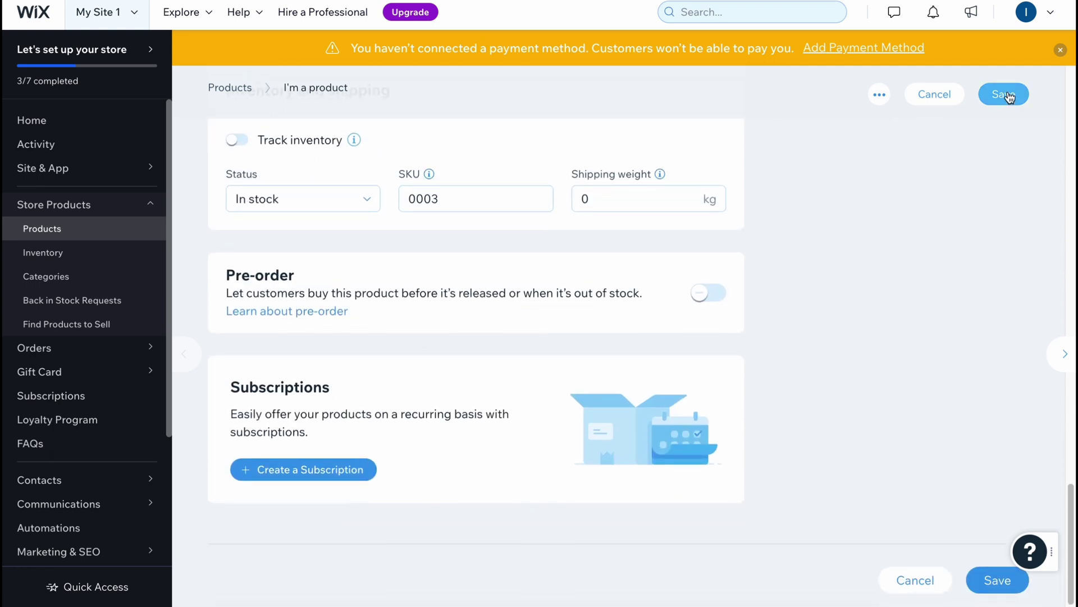
{"action": "left_click", "coordinate": [1006, 96]}
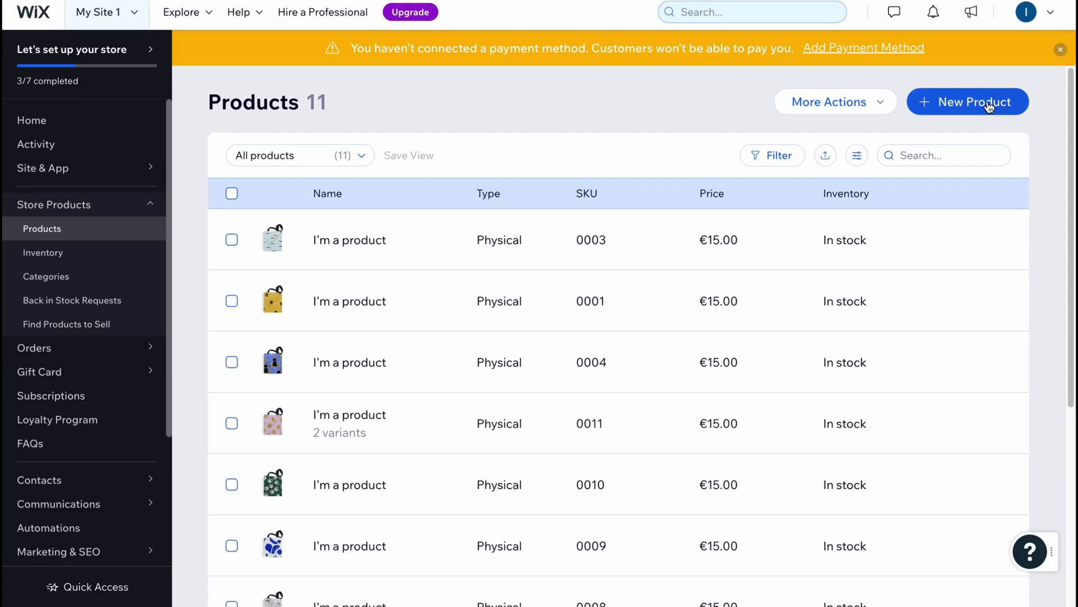
Step: Start a new physical product from the New Product menu
{"action": "left_click", "coordinate": [990, 106]}
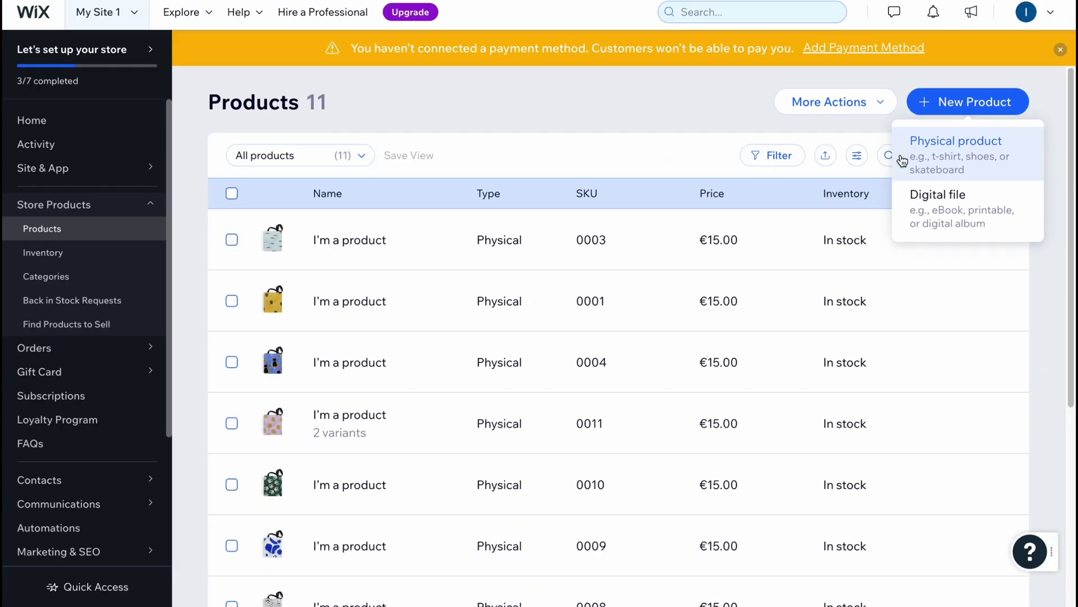
{"action": "left_click", "coordinate": [927, 160]}
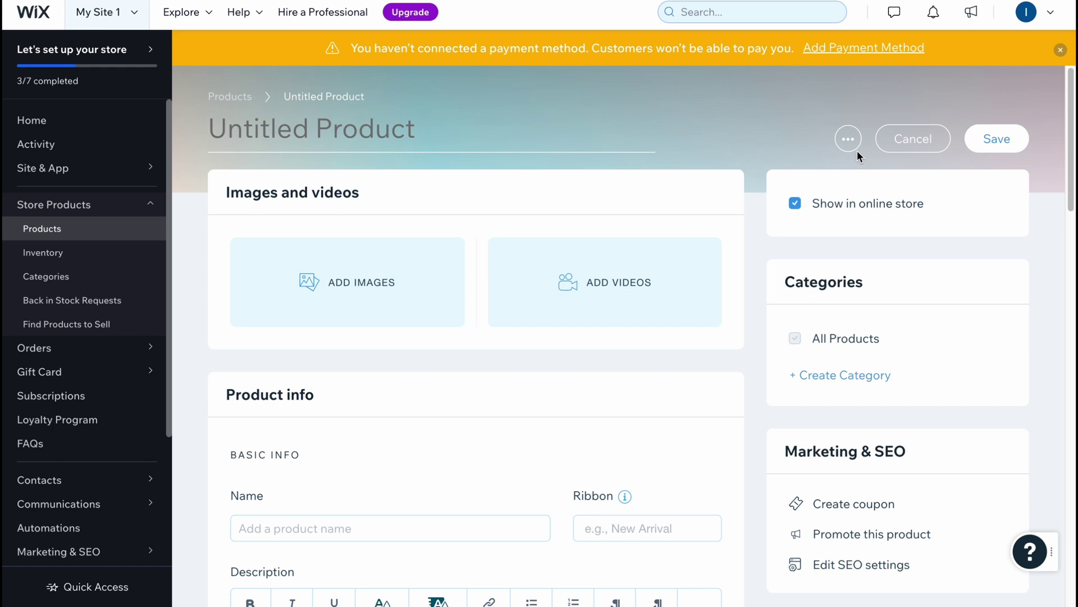
{"action": "scroll", "coordinate": [380, 270], "scroll_direction": "down", "scroll_amount": 1}
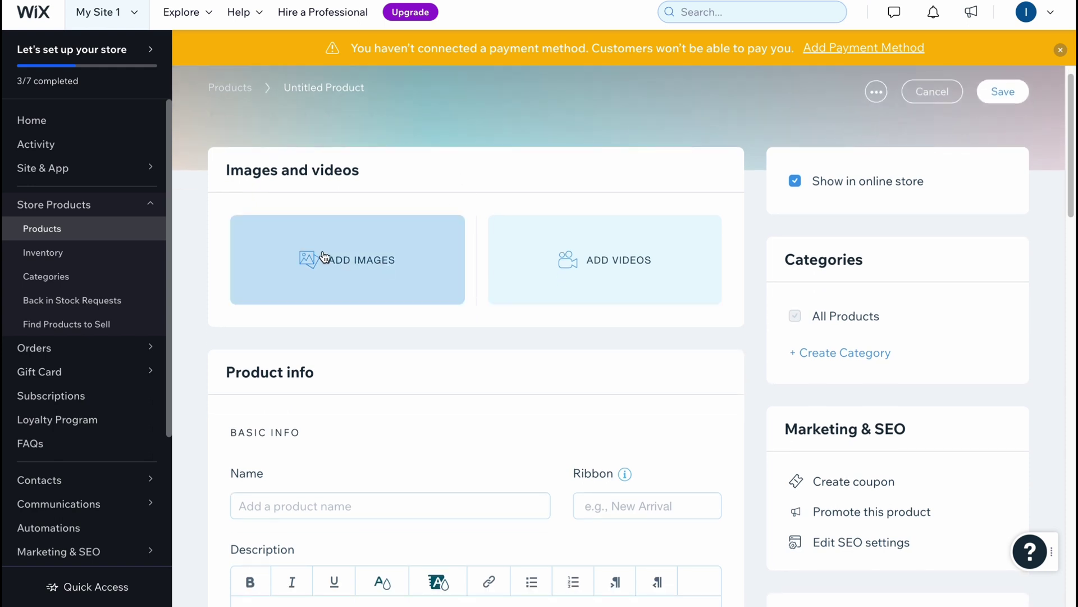
Step: Browse Shutterstock images, close the image chooser without adding any, and review the blank form
{"action": "left_click", "coordinate": [369, 276]}
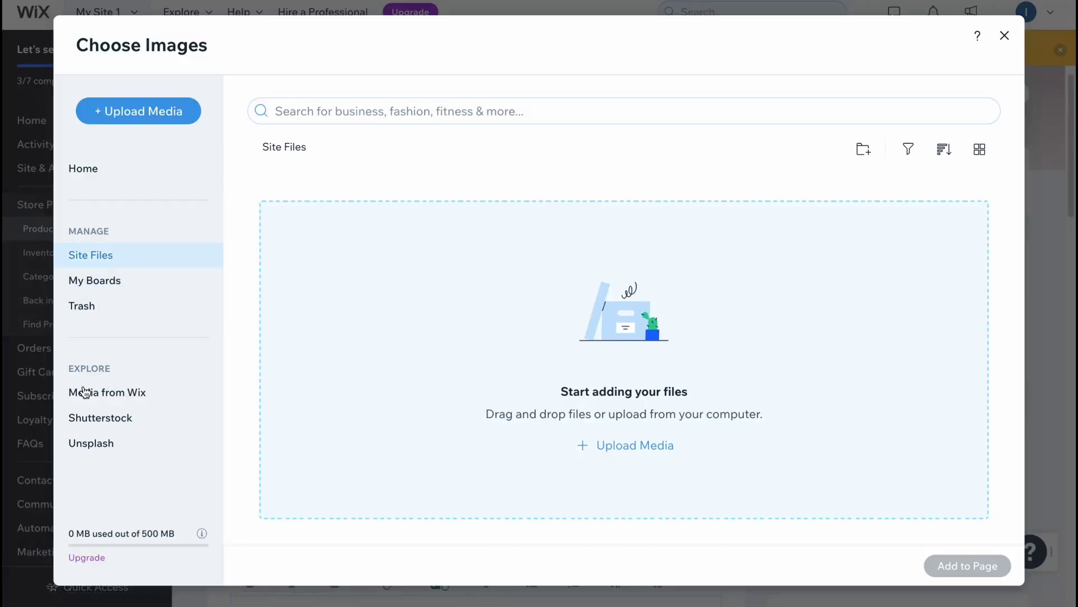
{"action": "left_click", "coordinate": [96, 423]}
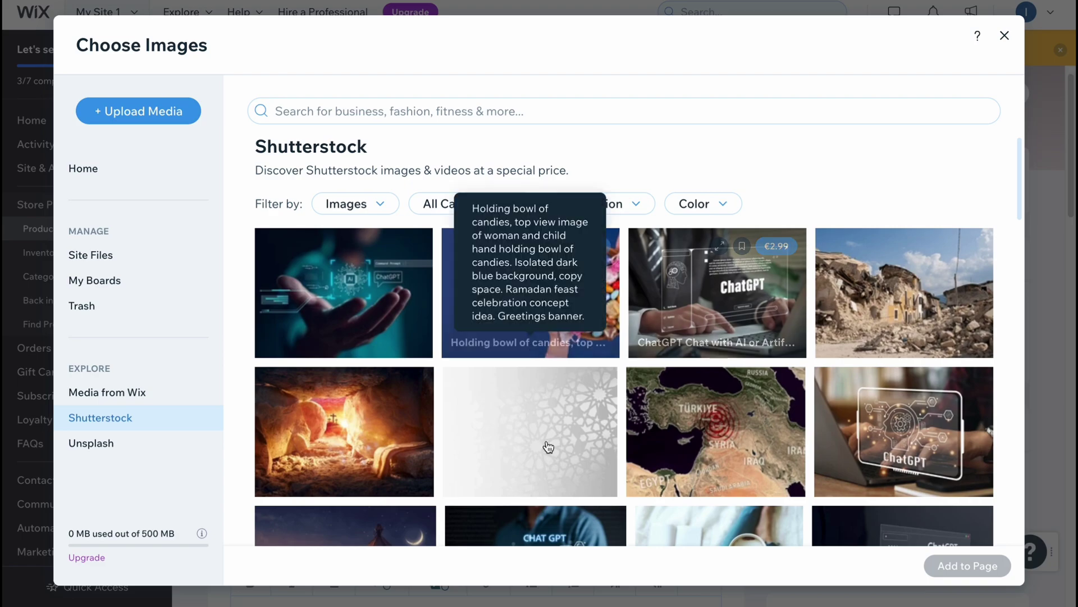
{"action": "left_click", "coordinate": [1006, 37]}
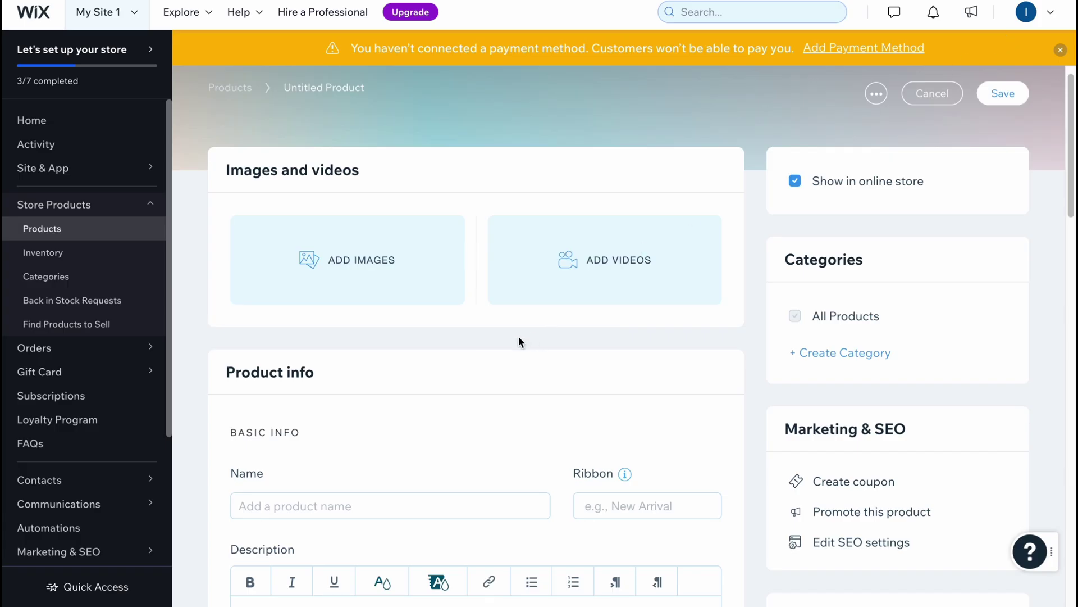
{"action": "scroll", "coordinate": [392, 343], "scroll_direction": "down", "scroll_amount": 2}
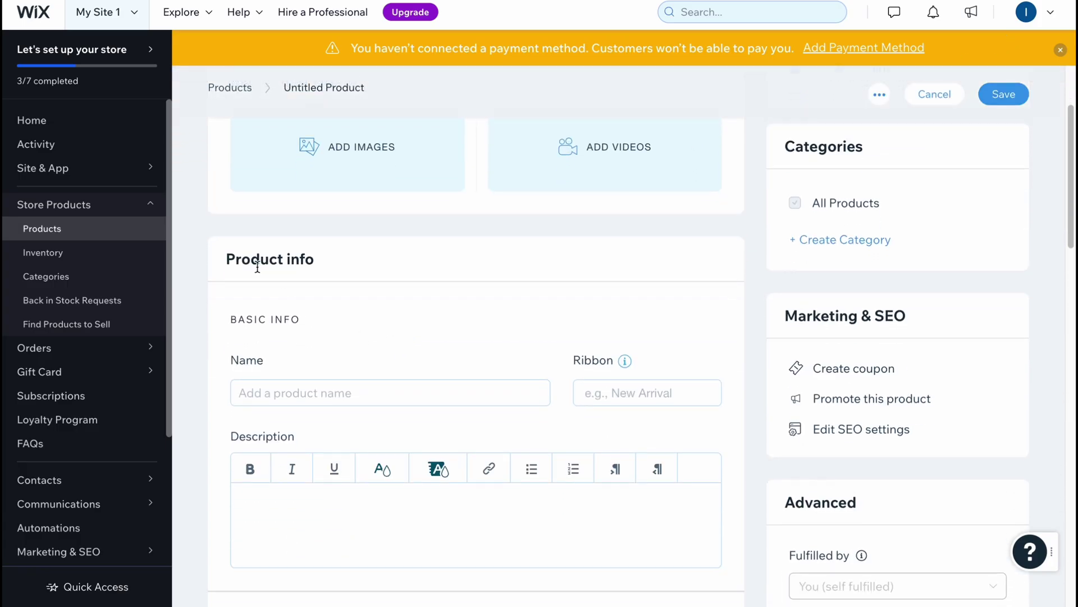
{"action": "scroll", "coordinate": [352, 271], "scroll_direction": "down", "scroll_amount": 1}
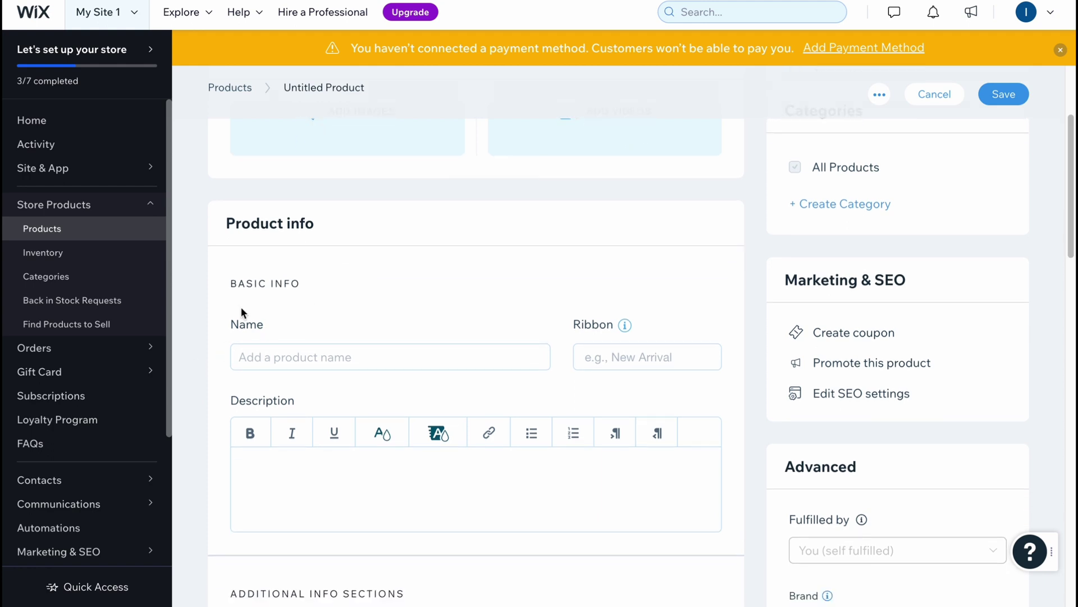
{"action": "scroll", "coordinate": [267, 471], "scroll_direction": "down", "scroll_amount": 1}
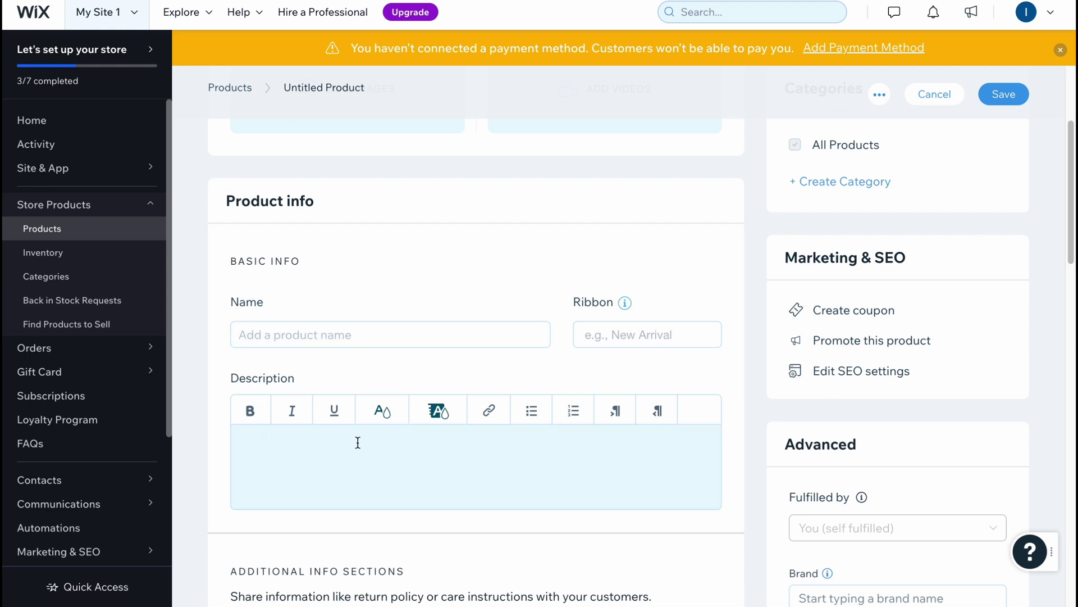
{"action": "scroll", "coordinate": [403, 439], "scroll_direction": "down", "scroll_amount": 3}
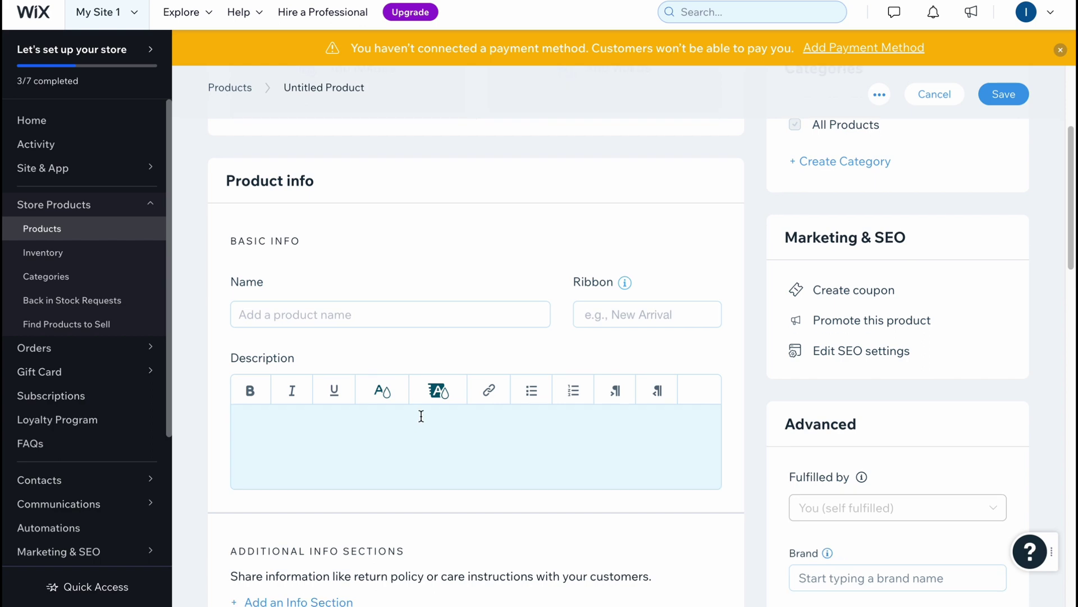
{"action": "scroll", "coordinate": [415, 416], "scroll_direction": "down", "scroll_amount": 5}
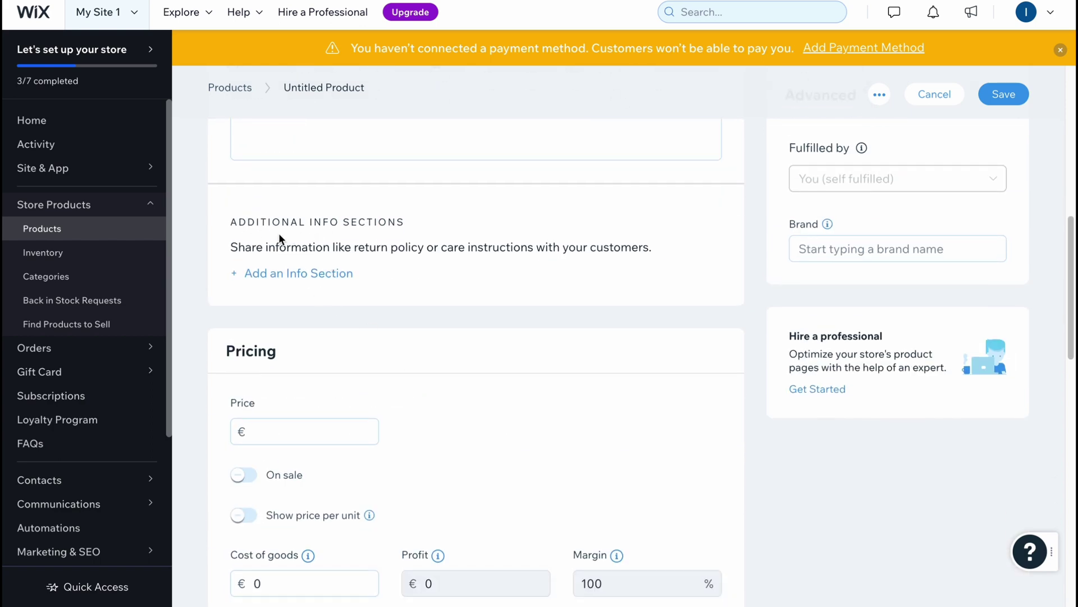
Step: Enter a €120 price, switch on On sale, and set a 10% discount for €108
{"action": "scroll", "coordinate": [325, 354], "scroll_direction": "down", "scroll_amount": 1}
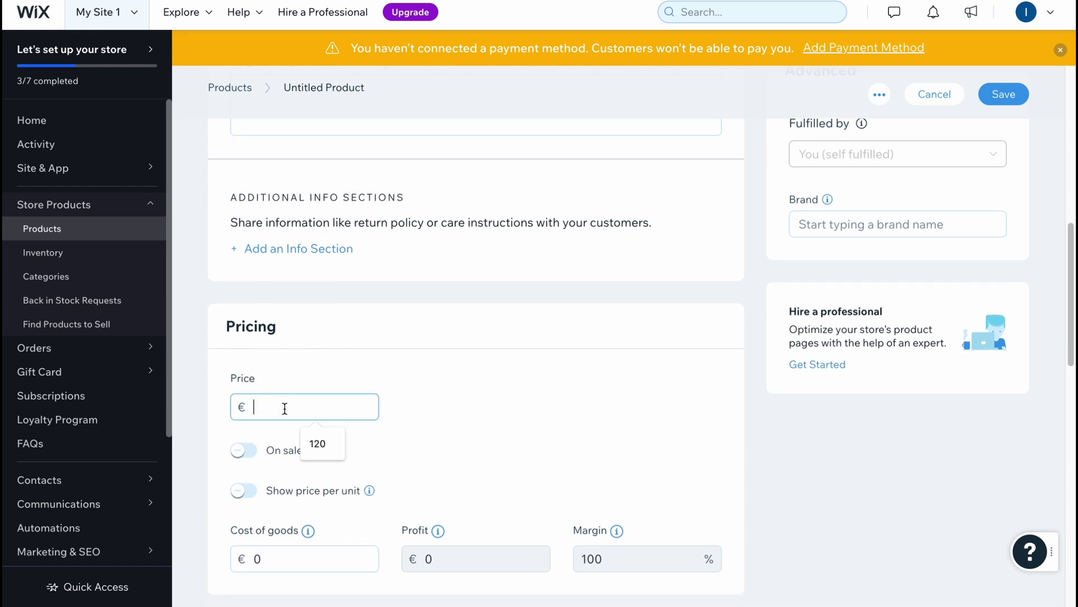
{"action": "left_click", "coordinate": [318, 443]}
{"action": "scroll", "coordinate": [497, 383], "scroll_direction": "down", "scroll_amount": 1}
{"action": "left_click", "coordinate": [248, 422]}
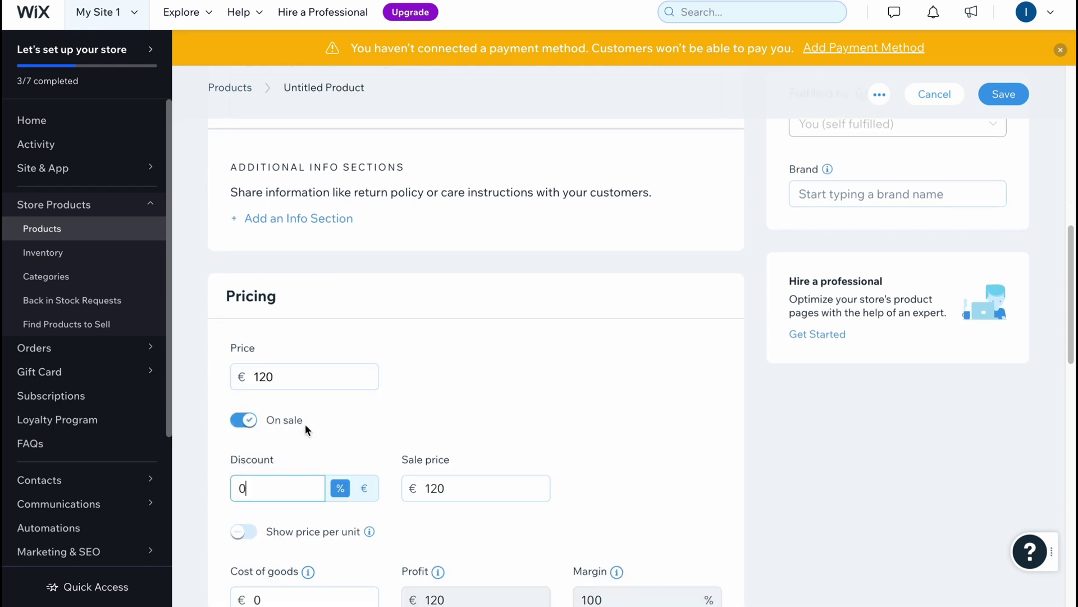
{"action": "double_click", "coordinate": [277, 489]}
{"action": "type", "text": "10"}
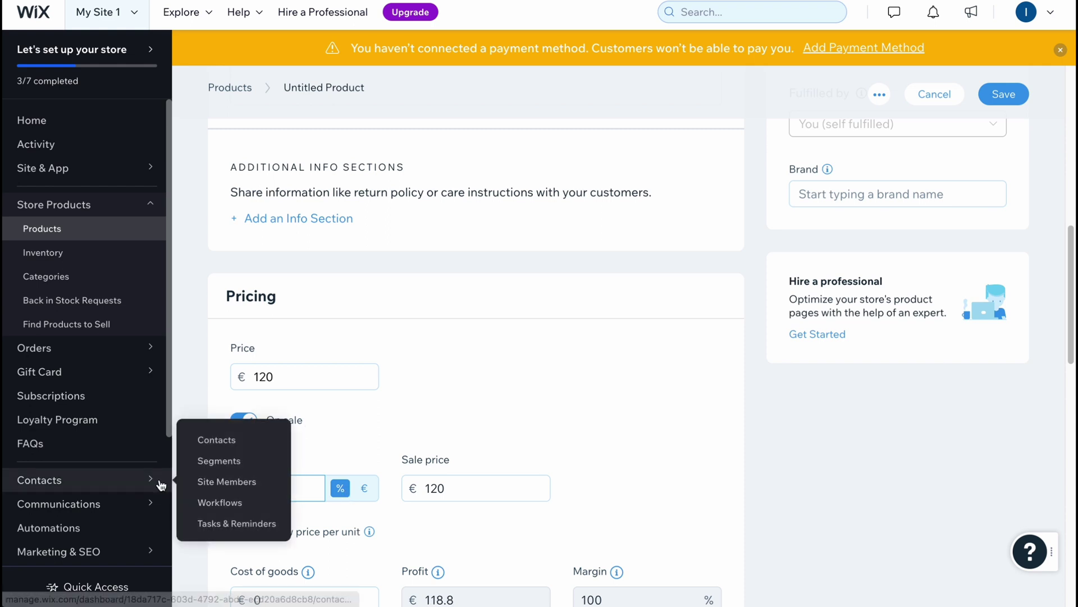
{"action": "scroll", "coordinate": [521, 398], "scroll_direction": "down", "scroll_amount": 3}
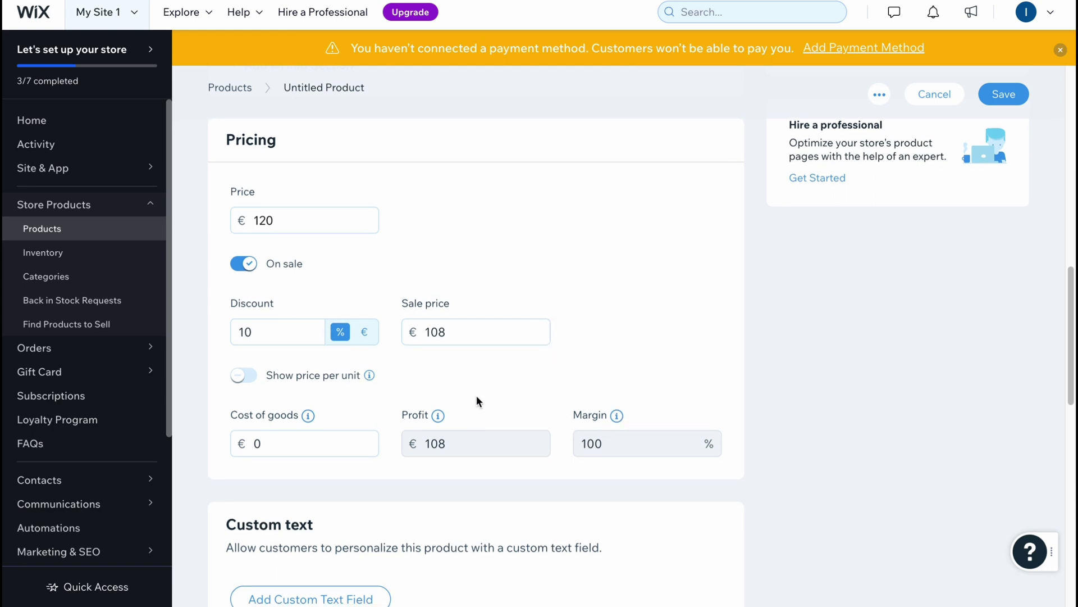
Step: Try saving the new product, which fails with a product name required error
{"action": "scroll", "coordinate": [471, 390], "scroll_direction": "down", "scroll_amount": 1}
{"action": "scroll", "coordinate": [483, 371], "scroll_direction": "down", "scroll_amount": 4}
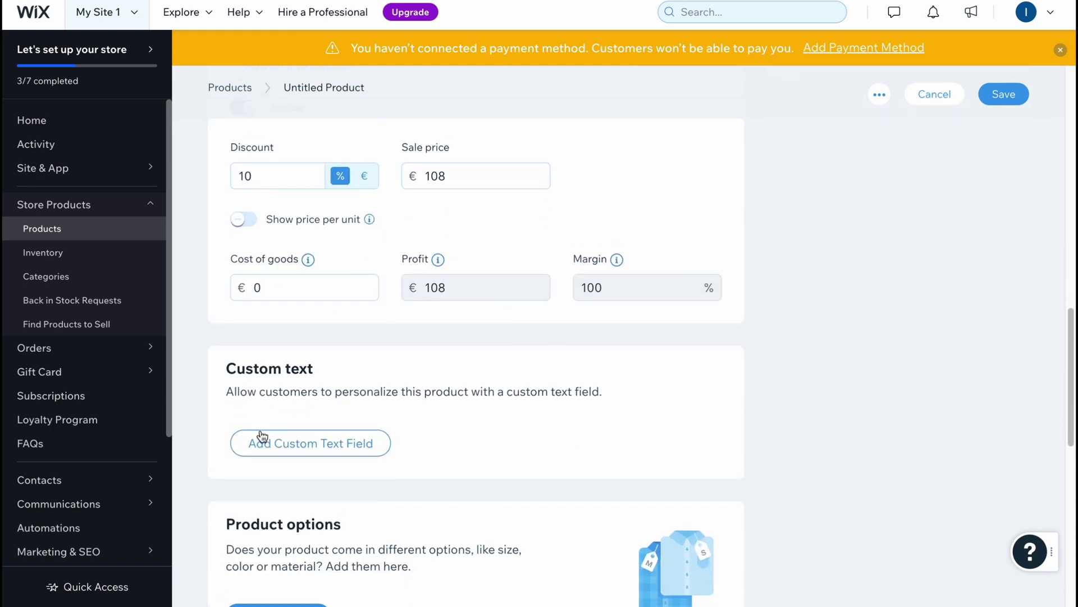
{"action": "scroll", "coordinate": [268, 428], "scroll_direction": "down", "scroll_amount": 5}
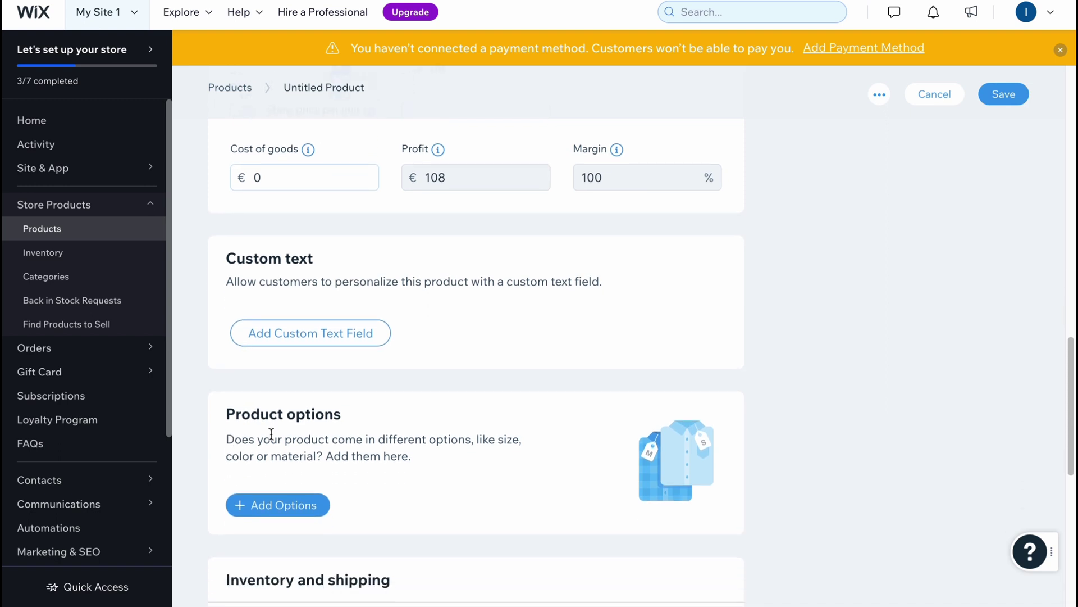
{"action": "scroll", "coordinate": [270, 447], "scroll_direction": "down", "scroll_amount": 1}
{"action": "scroll", "coordinate": [309, 442], "scroll_direction": "down", "scroll_amount": 4}
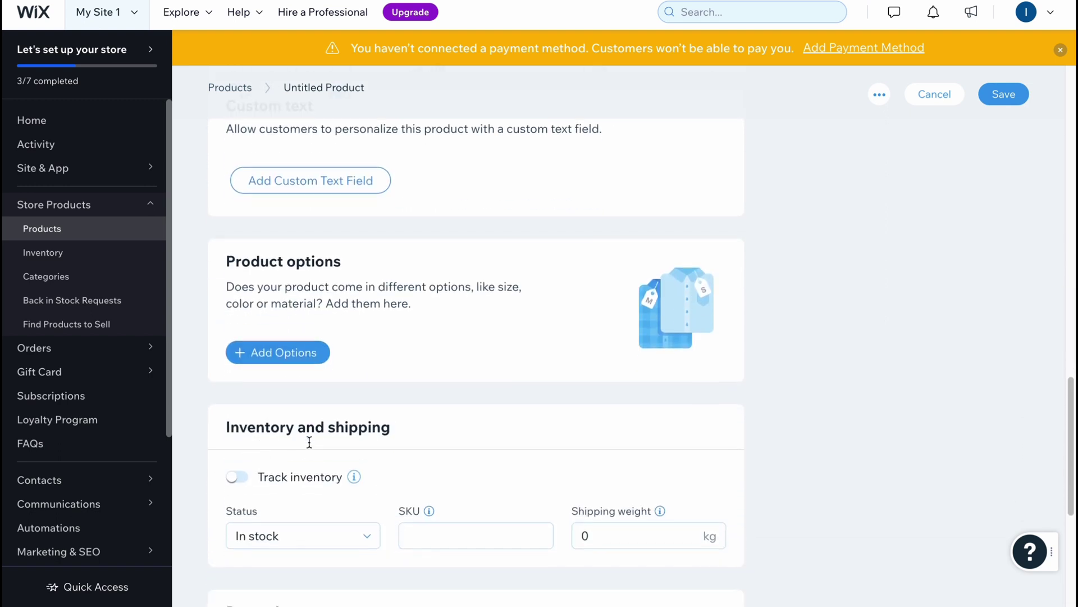
{"action": "scroll", "coordinate": [257, 460], "scroll_direction": "down", "scroll_amount": 3}
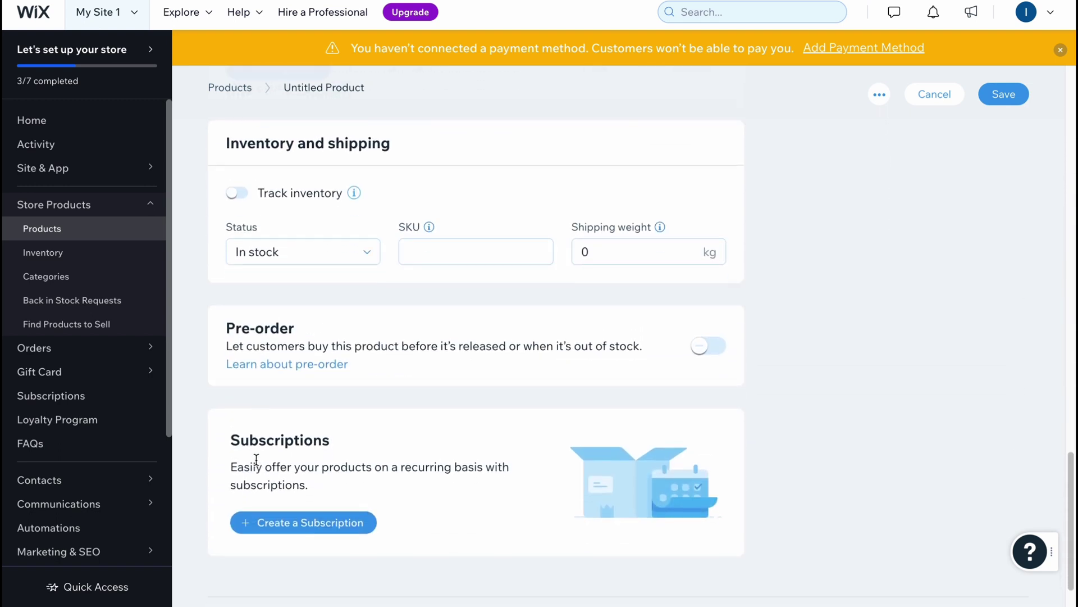
{"action": "scroll", "coordinate": [281, 441], "scroll_direction": "down", "scroll_amount": 2}
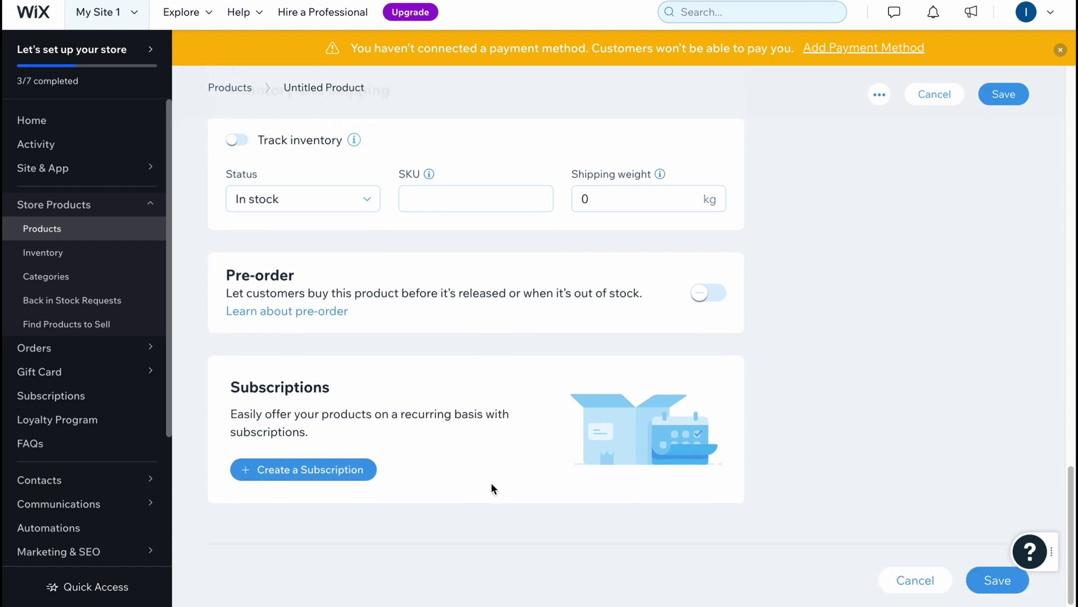
{"action": "scroll", "coordinate": [623, 402], "scroll_direction": "up", "scroll_amount": 15}
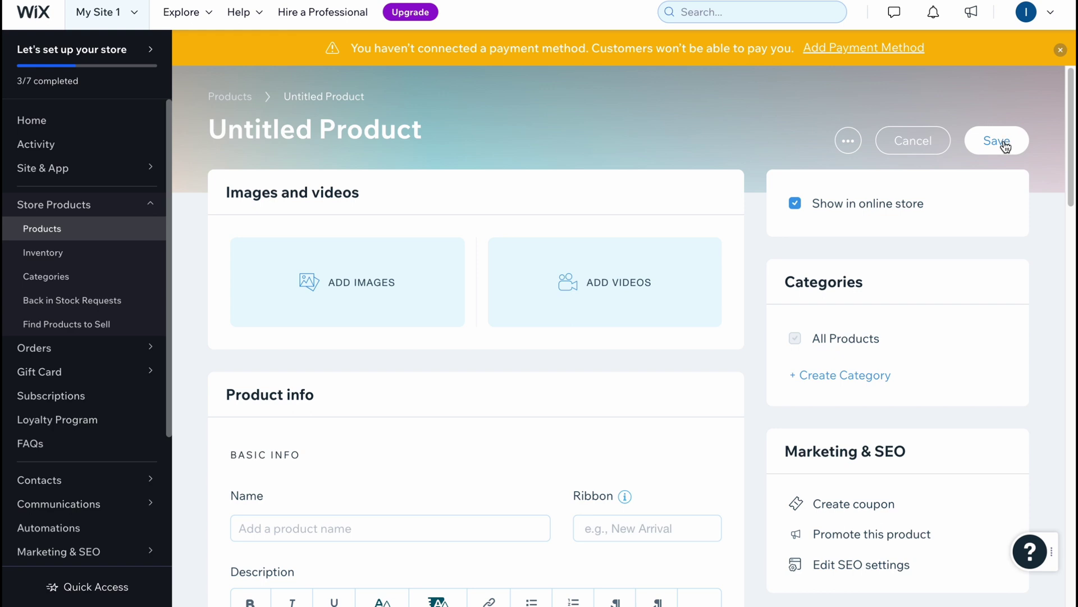
{"action": "left_click", "coordinate": [1010, 144]}
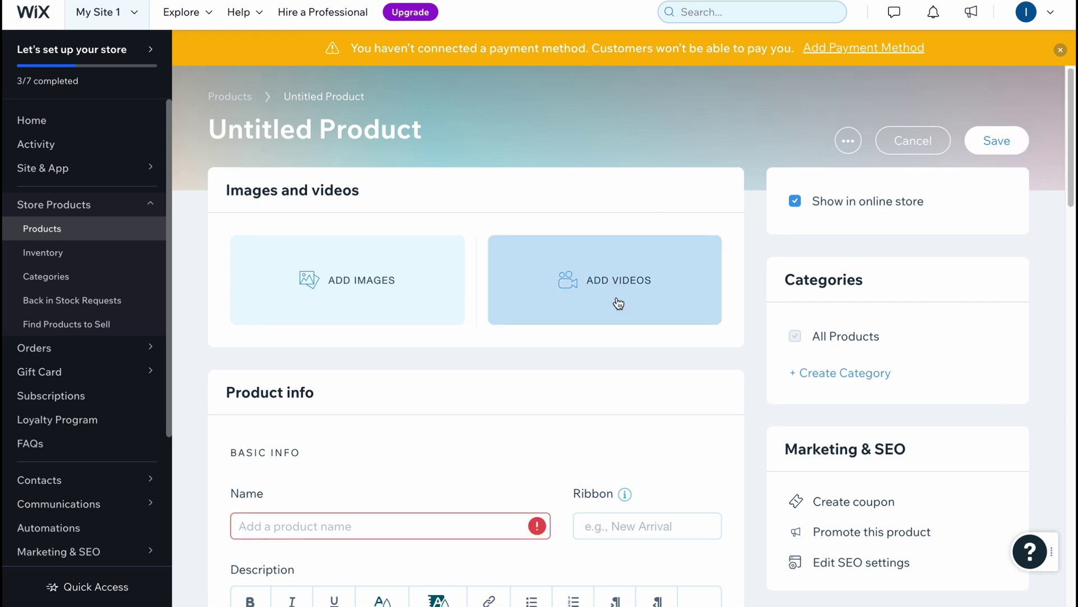
Step: Cancel the product form and confirm discarding its unsaved changes
{"action": "scroll", "coordinate": [592, 306], "scroll_direction": "down", "scroll_amount": 2}
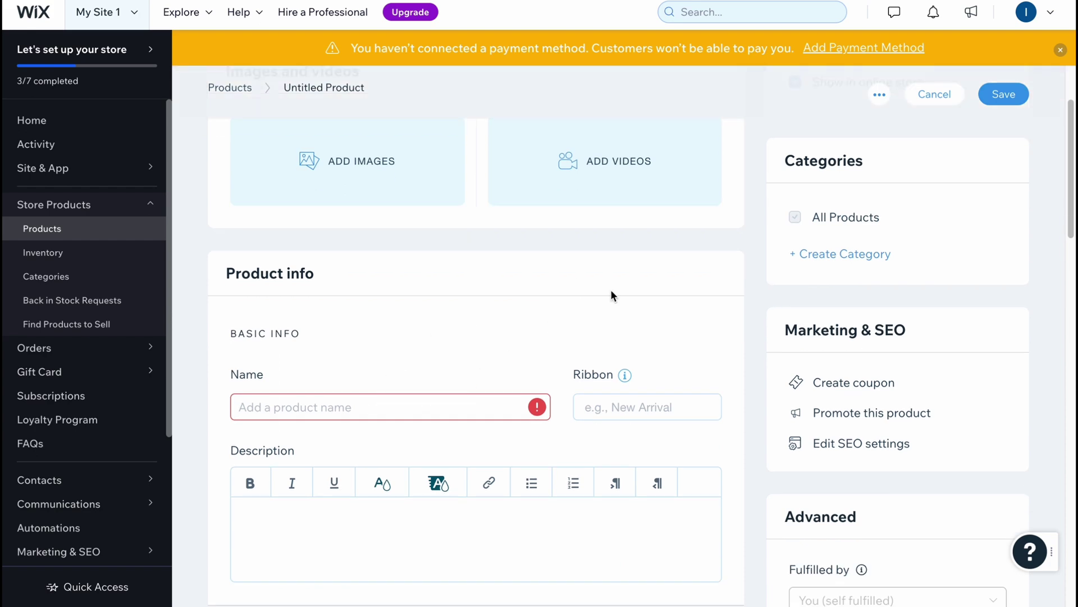
{"action": "left_click", "coordinate": [937, 94]}
{"action": "left_click", "coordinate": [657, 373]}
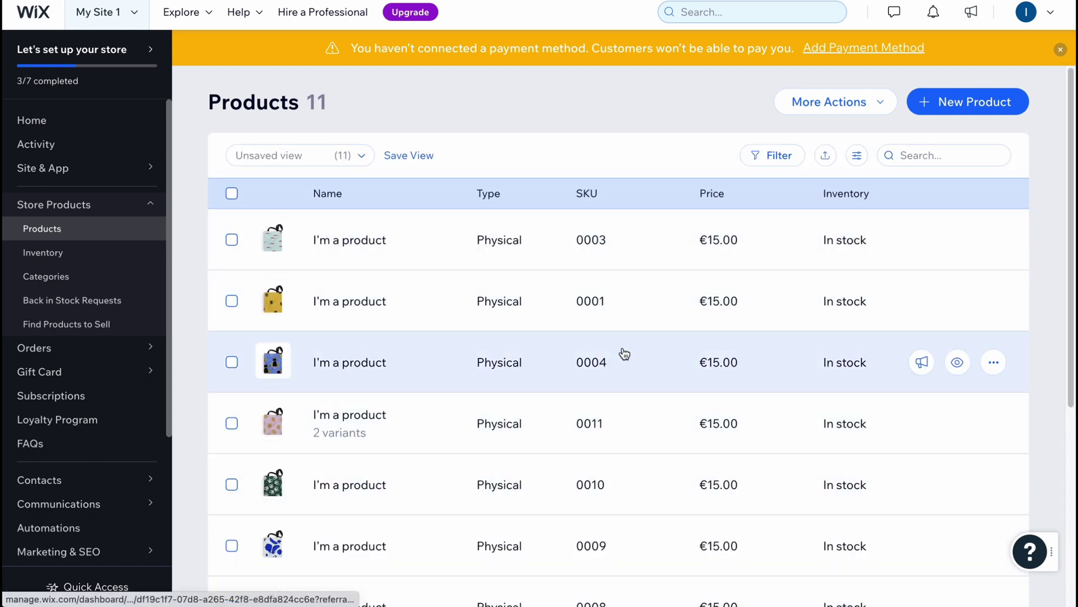
Step: Select products 0003, 0001 and 0004 and choose Change price from More Actions
{"action": "left_click", "coordinate": [232, 240]}
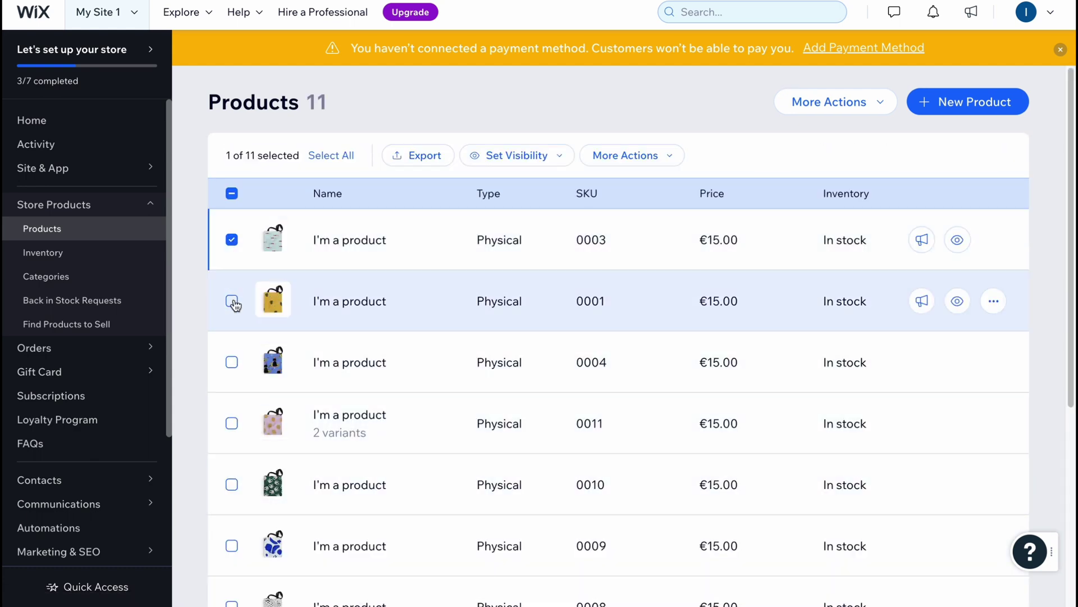
{"action": "left_click", "coordinate": [231, 301]}
{"action": "left_click", "coordinate": [232, 362]}
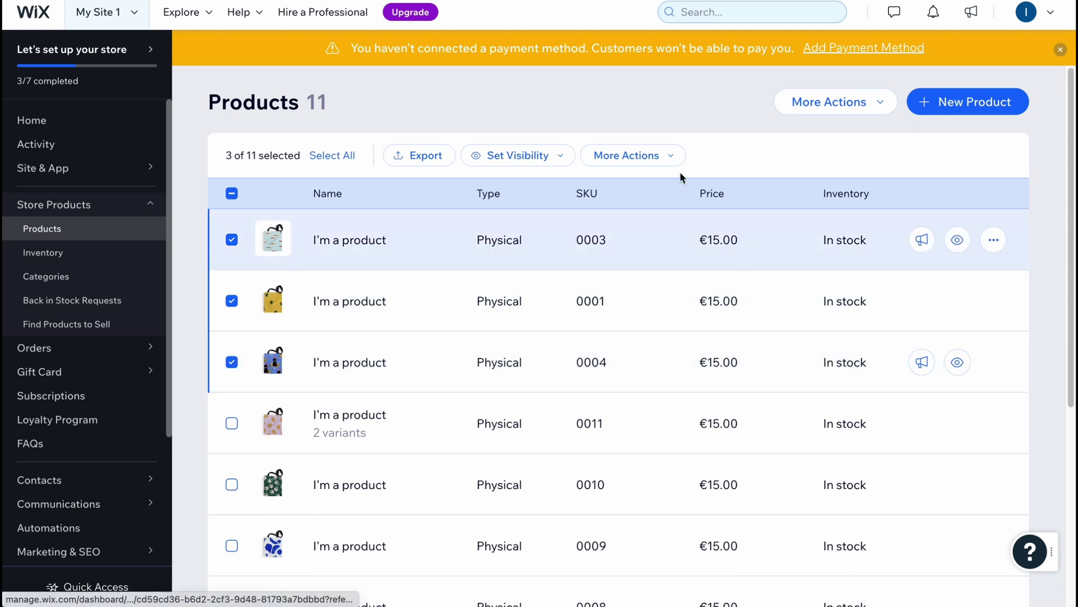
{"action": "left_click", "coordinate": [678, 162]}
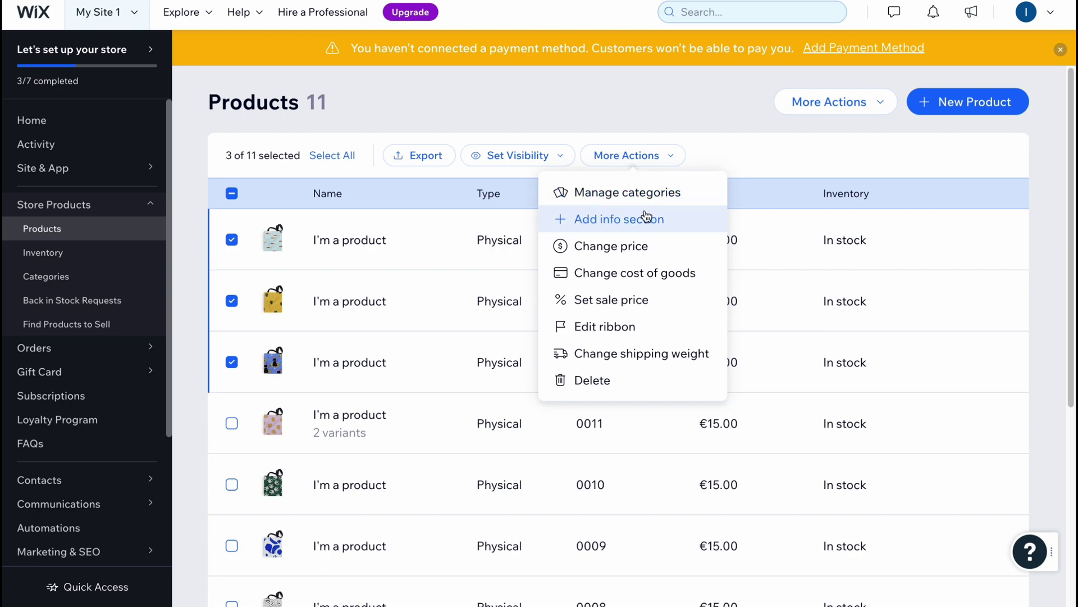
{"action": "left_click", "coordinate": [630, 246]}
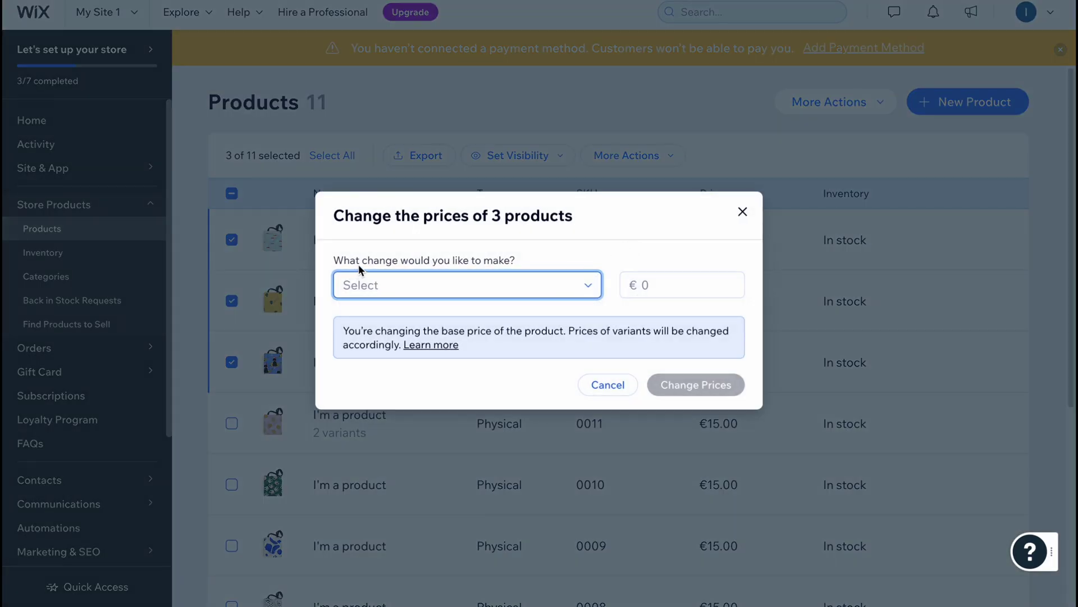
Step: Apply Set a new price of €100.00 to the three selected products
{"action": "left_click", "coordinate": [421, 289]}
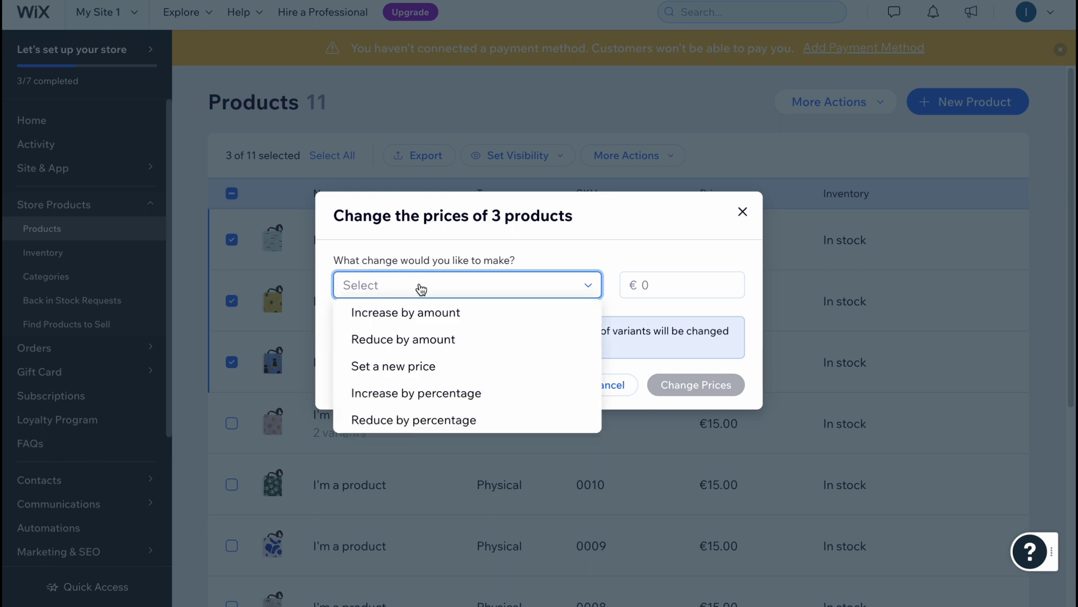
{"action": "left_click", "coordinate": [422, 365]}
{"action": "left_click", "coordinate": [679, 288]}
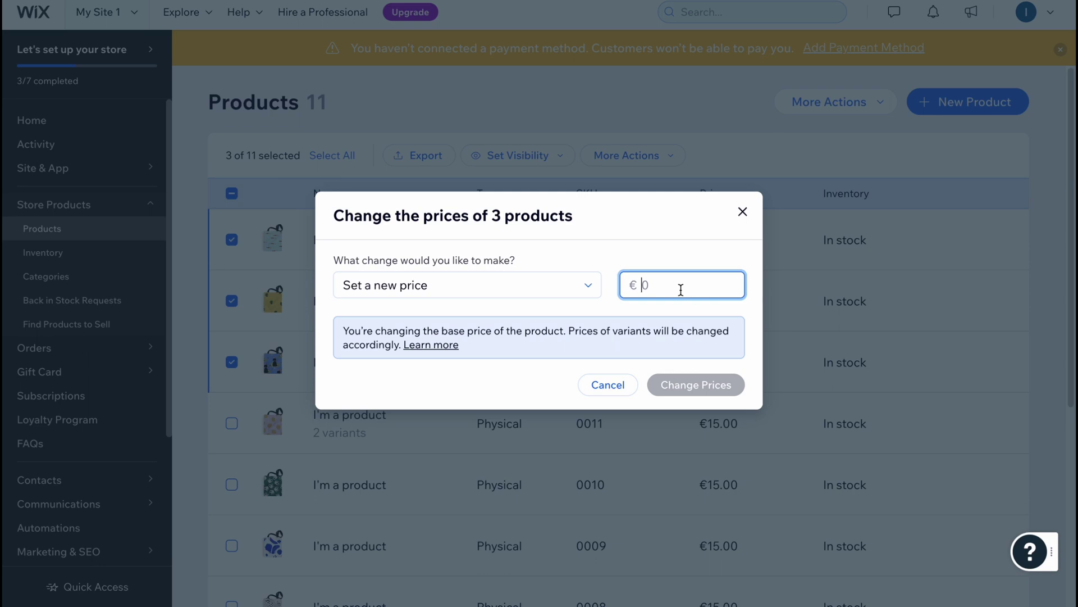
{"action": "type", "text": "100"}
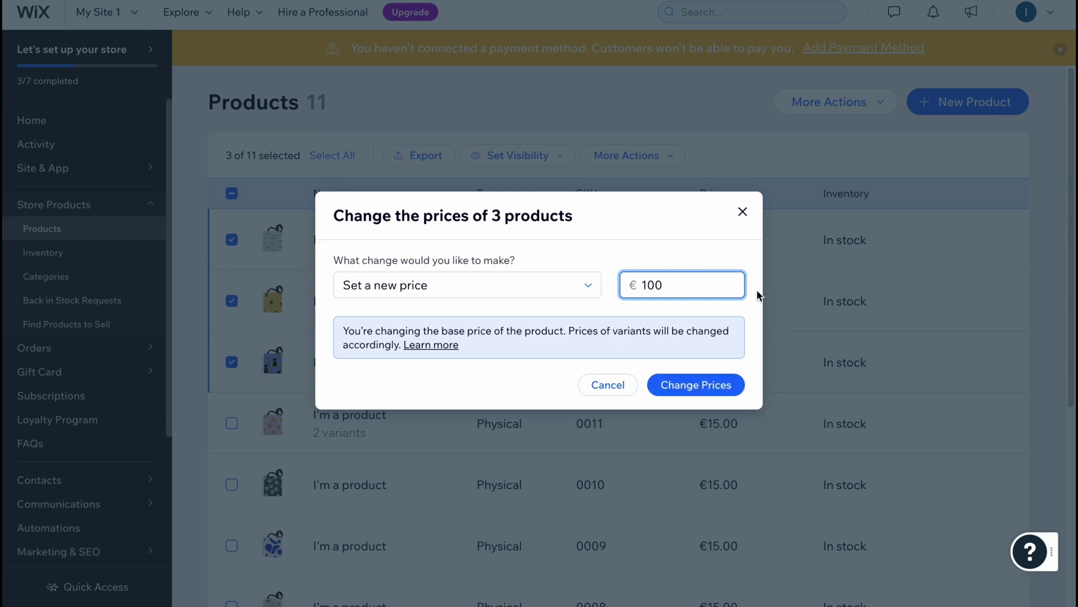
{"action": "left_click", "coordinate": [690, 393]}
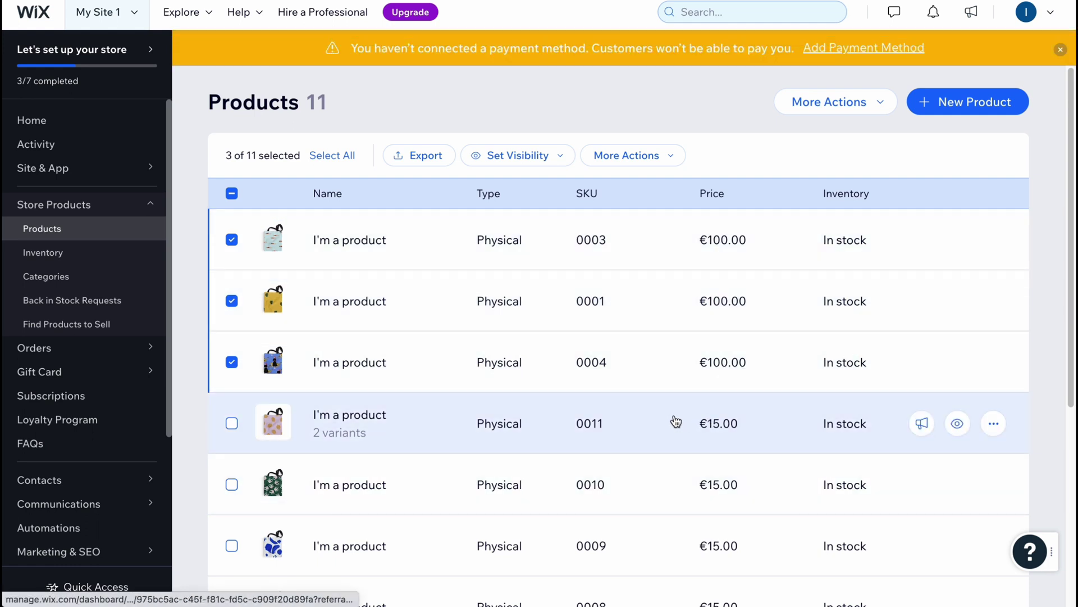
Step: Go to the Inventory page listing all 11 products by SKU as In stock
{"action": "scroll", "coordinate": [668, 426], "scroll_direction": "down", "scroll_amount": 5}
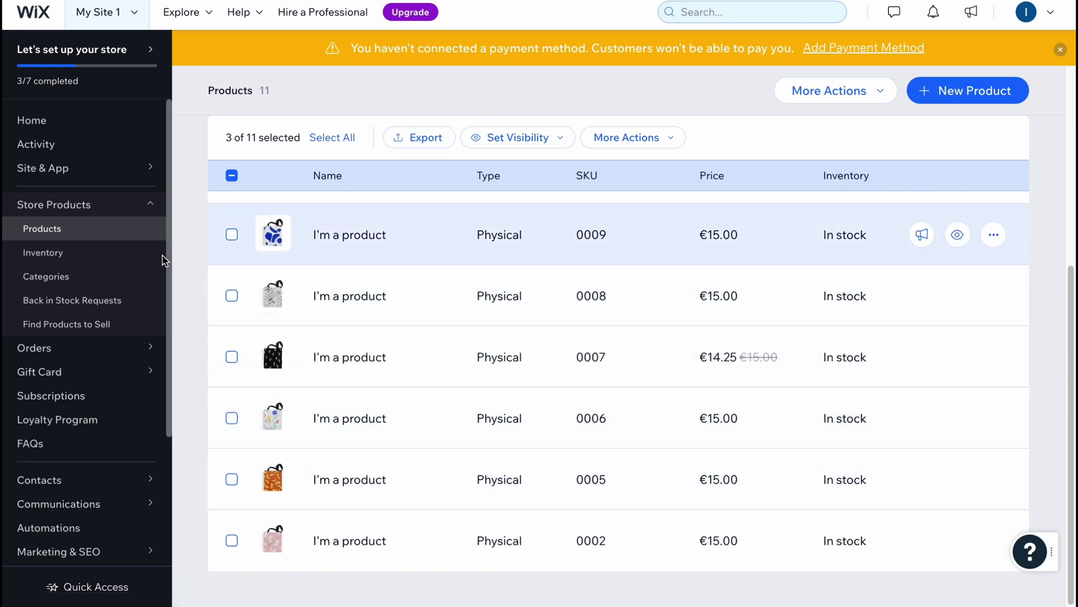
{"action": "left_click", "coordinate": [59, 256]}
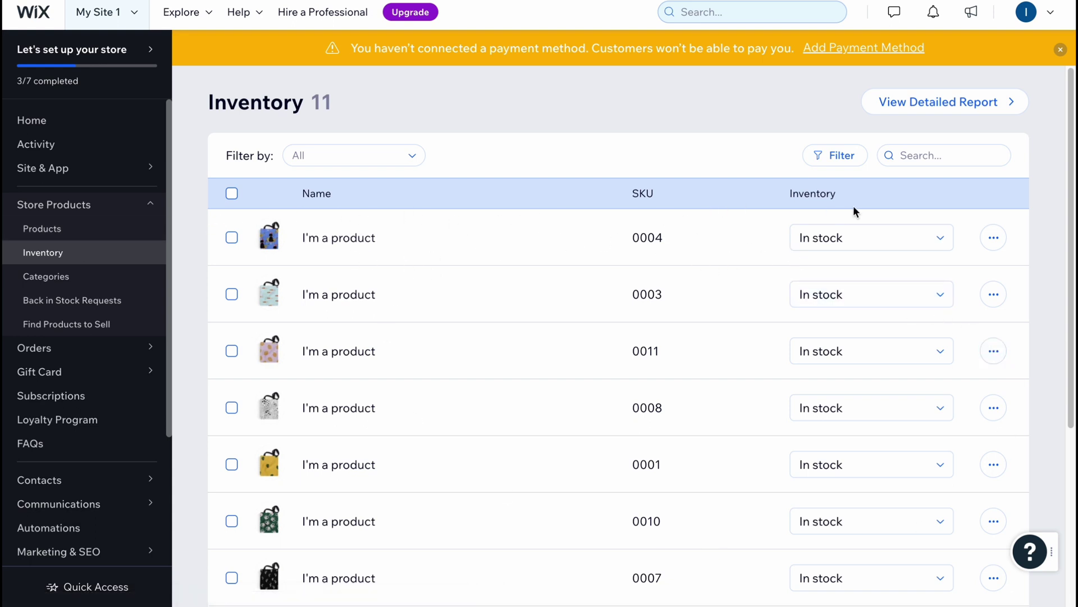
Step: Check product 0004's stock dropdown and ⋯ menu without changes, then open View Detailed Report
{"action": "left_click", "coordinate": [874, 238]}
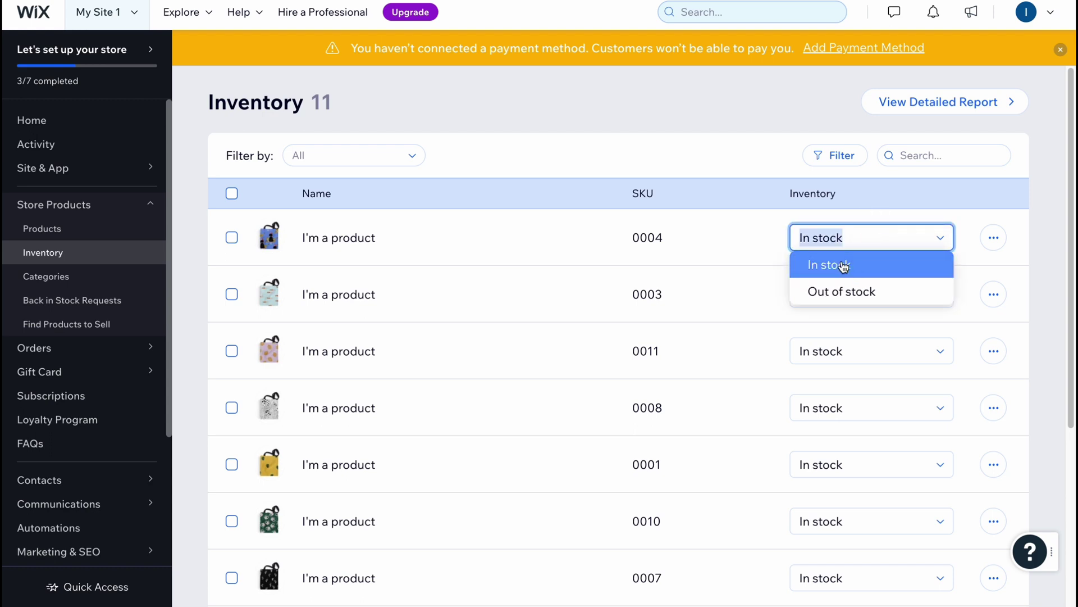
{"action": "left_click", "coordinate": [996, 240]}
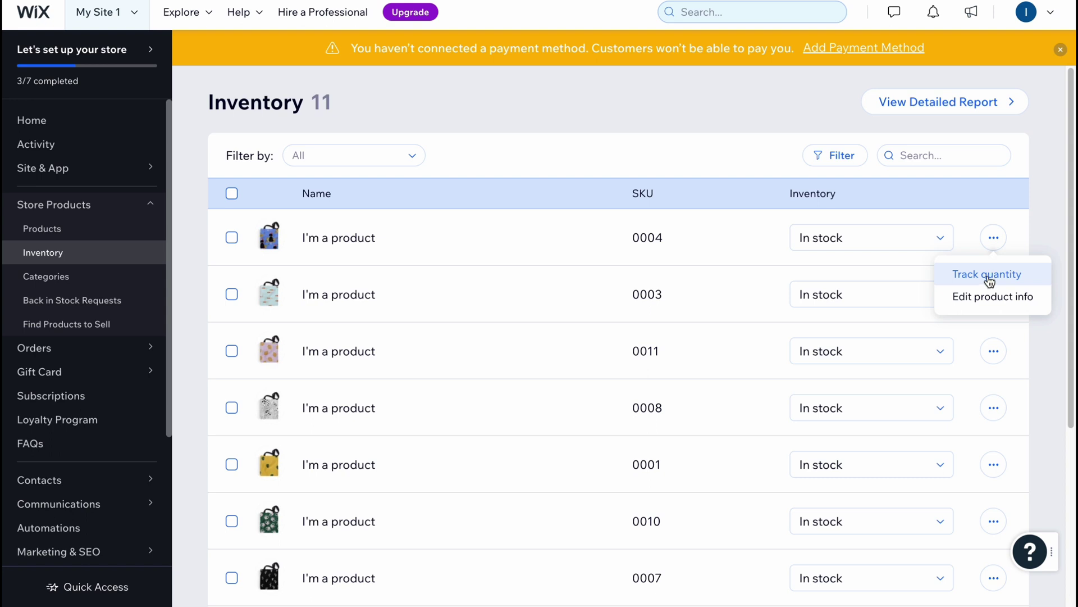
{"action": "left_click", "coordinate": [1042, 214]}
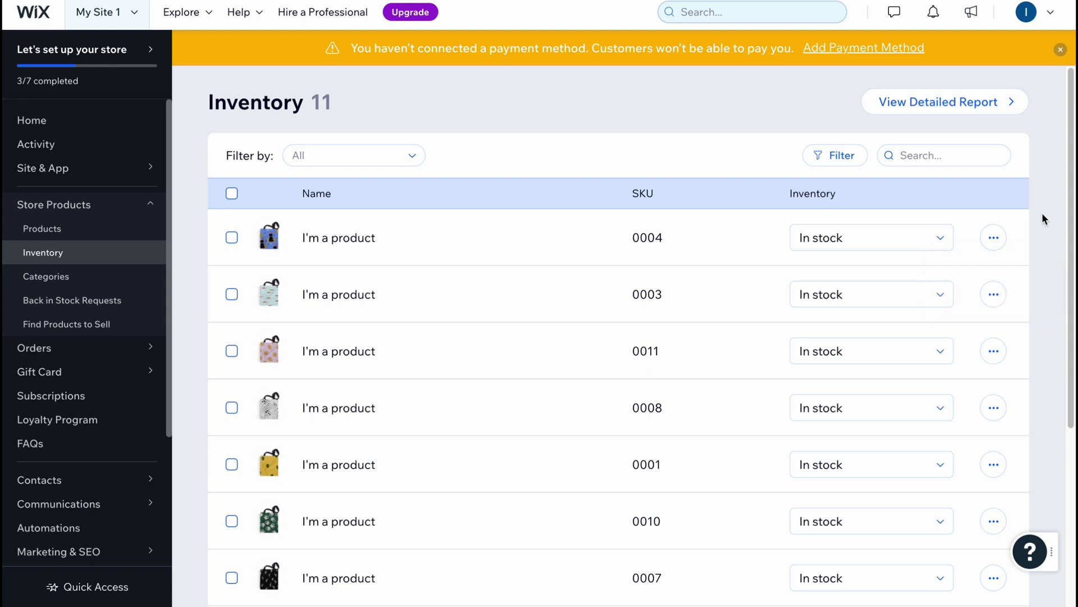
{"action": "left_click", "coordinate": [954, 110]}
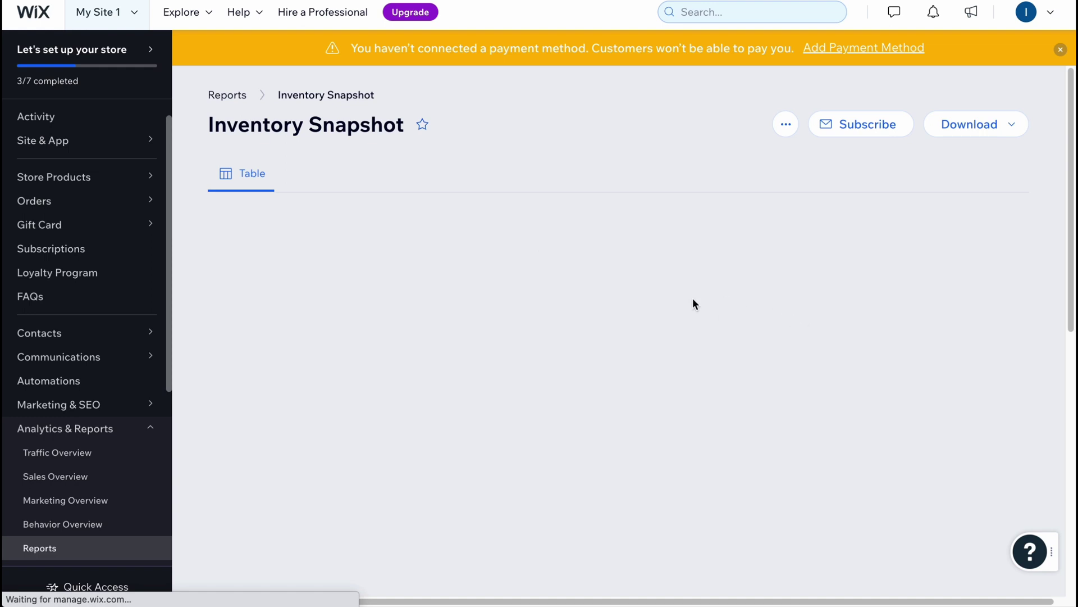
Step: Scroll the empty Inventory Snapshot table, then switch to Traffic Overview under Analytics & Reports
{"action": "scroll", "coordinate": [694, 300], "scroll_direction": "down", "scroll_amount": 1}
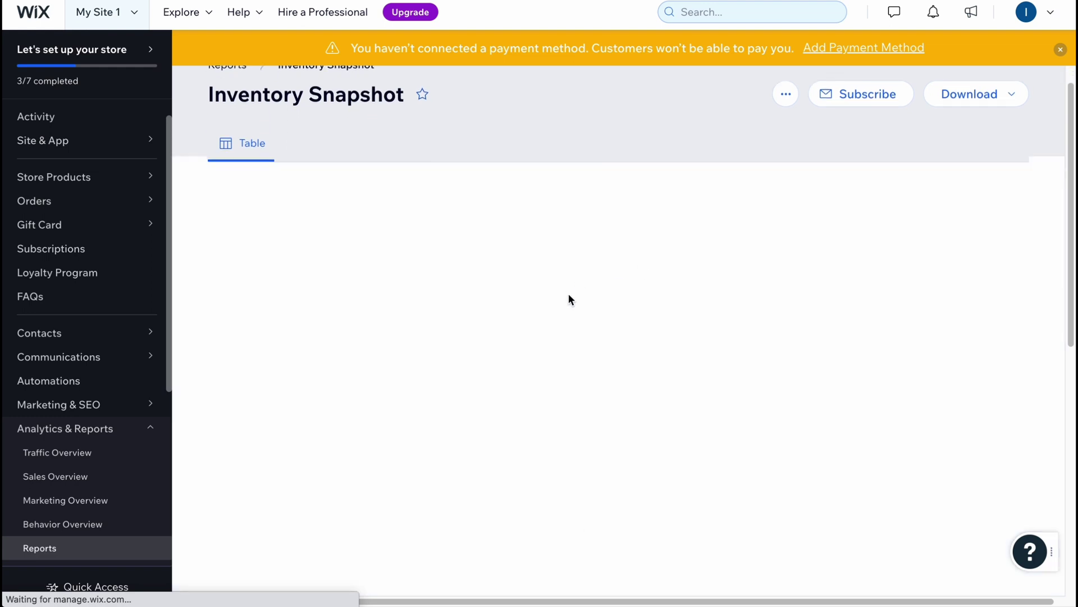
{"action": "scroll", "coordinate": [562, 293], "scroll_direction": "down", "scroll_amount": 1}
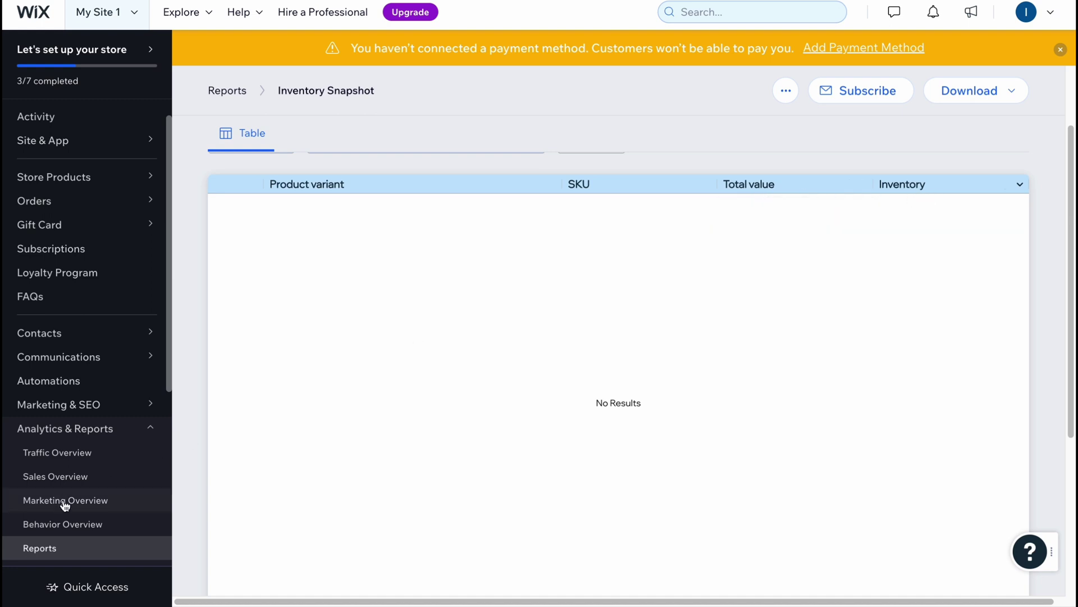
{"action": "left_click", "coordinate": [83, 453]}
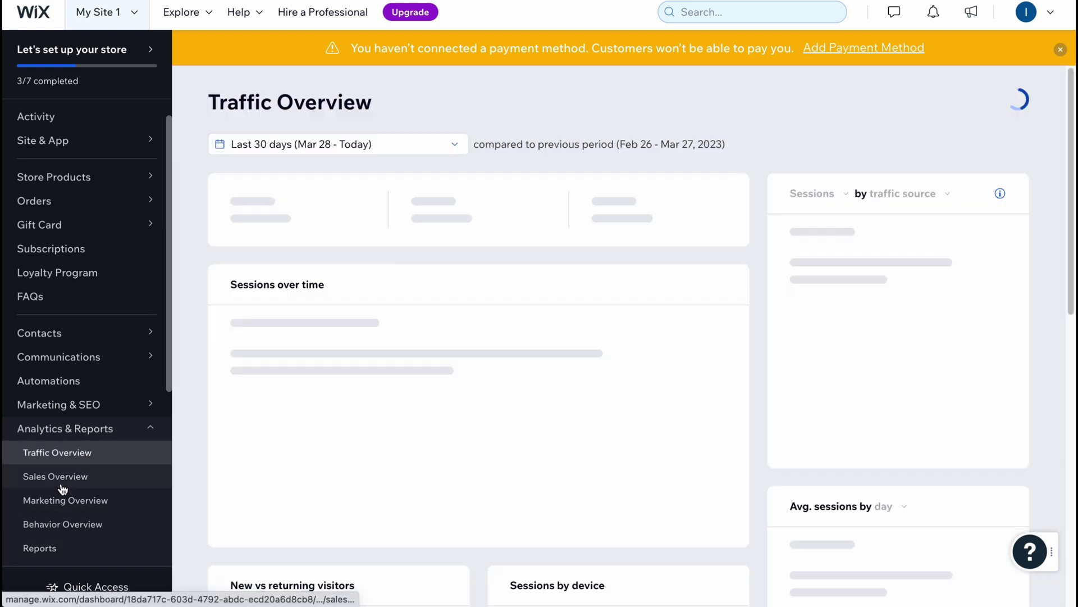
Step: Open the Sales Overview report and highlight its Sales by traffic source heading
{"action": "left_click", "coordinate": [62, 482]}
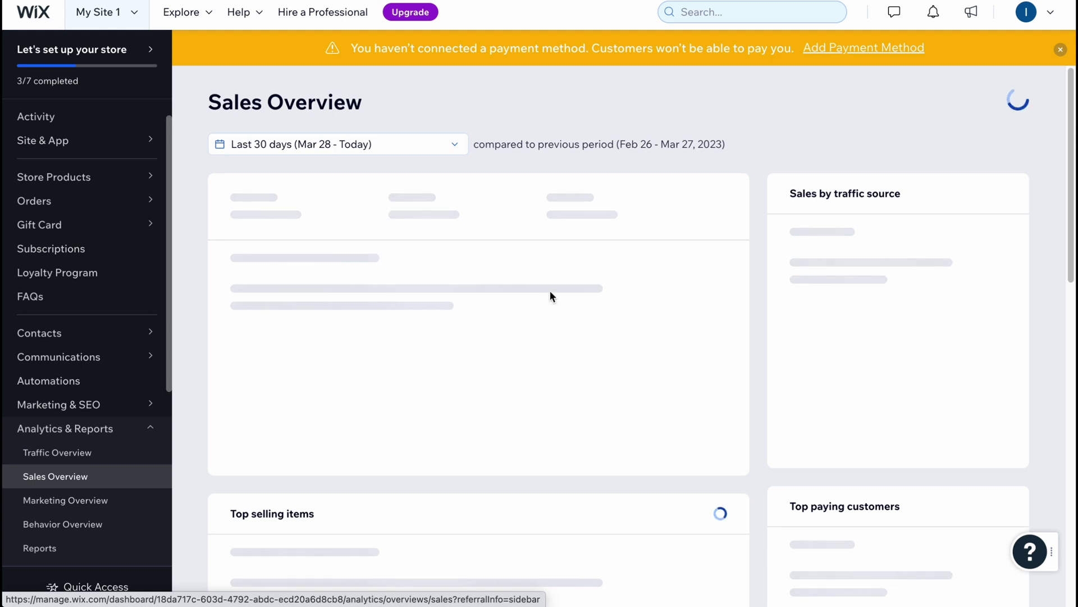
{"action": "scroll", "coordinate": [549, 296], "scroll_direction": "down", "scroll_amount": 1}
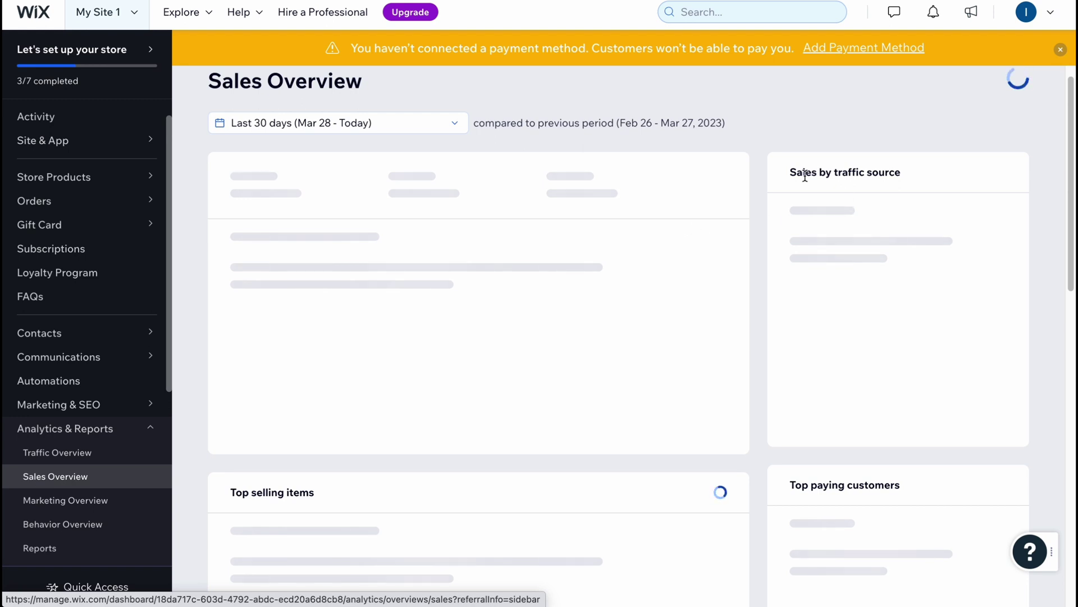
{"action": "left_click_drag", "start_coordinate": [790, 172], "coordinate": [974, 177]}
{"action": "scroll", "coordinate": [382, 393], "scroll_direction": "down", "scroll_amount": 1}
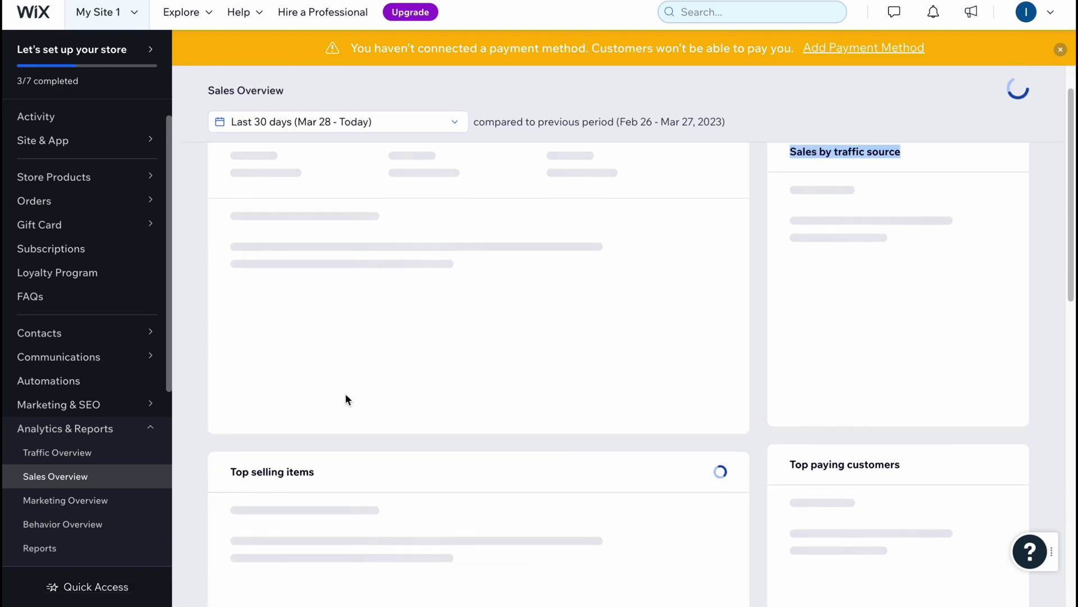
{"action": "scroll", "coordinate": [432, 427], "scroll_direction": "down", "scroll_amount": 1}
{"action": "left_click_drag", "start_coordinate": [224, 456], "coordinate": [368, 447]}
{"action": "scroll", "coordinate": [368, 450], "scroll_direction": "down", "scroll_amount": 4}
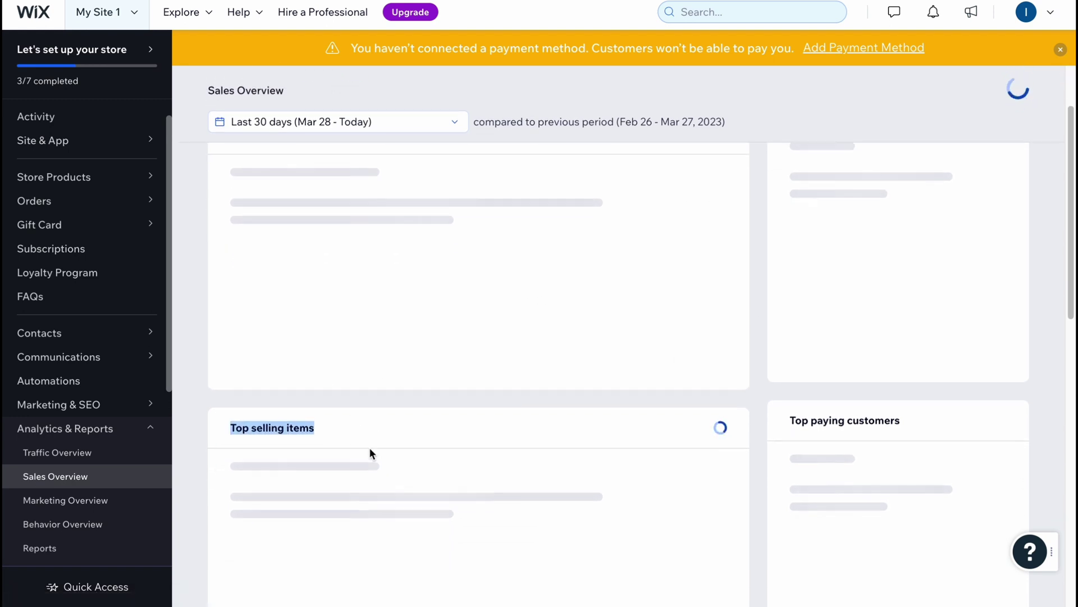
Step: Read further down the Sales Overview report, highlighting the Sales breakdown by heading
{"action": "left_click_drag", "start_coordinate": [788, 355], "coordinate": [944, 356]}
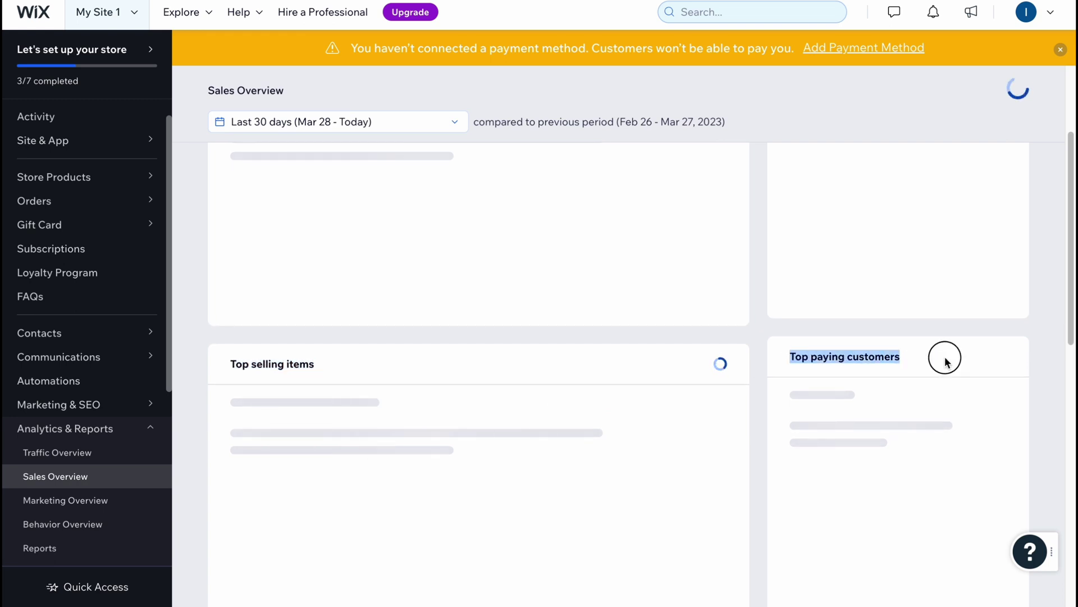
{"action": "scroll", "coordinate": [818, 439], "scroll_direction": "down", "scroll_amount": 8}
{"action": "left_click_drag", "start_coordinate": [240, 510], "coordinate": [472, 518]}
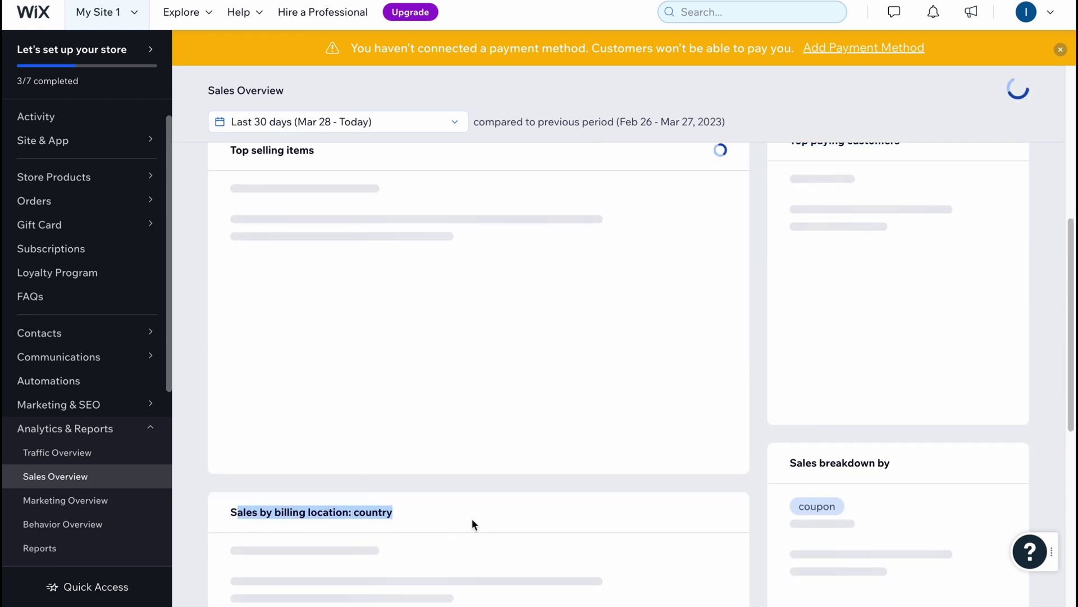
{"action": "scroll", "coordinate": [477, 506], "scroll_direction": "down", "scroll_amount": 5}
{"action": "scroll", "coordinate": [468, 472], "scroll_direction": "down", "scroll_amount": 2}
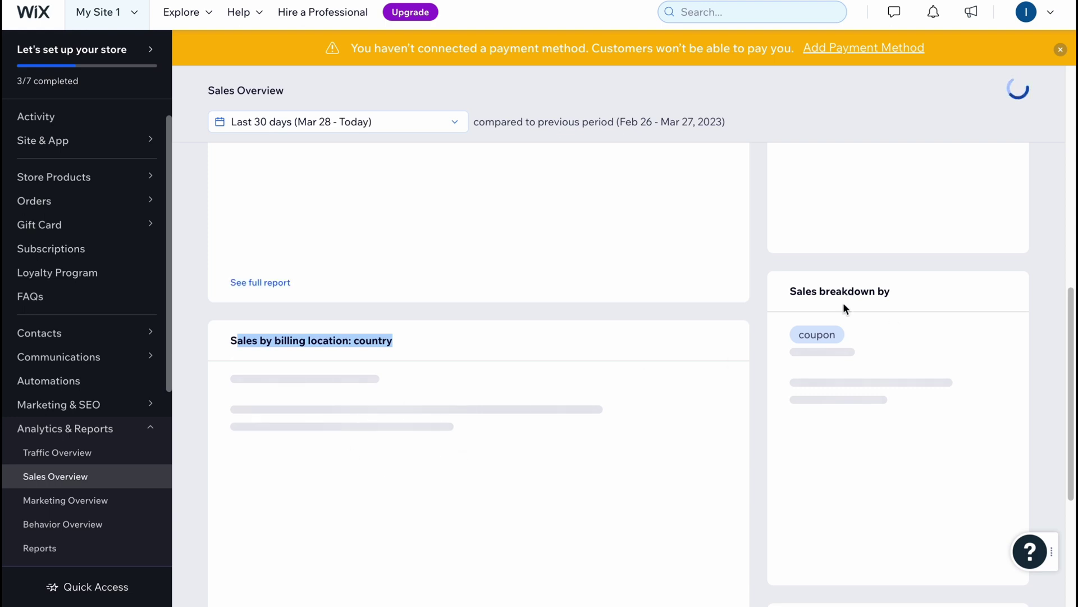
{"action": "left_click_drag", "start_coordinate": [789, 293], "coordinate": [970, 299]}
{"action": "scroll", "coordinate": [842, 393], "scroll_direction": "up", "scroll_amount": 3}
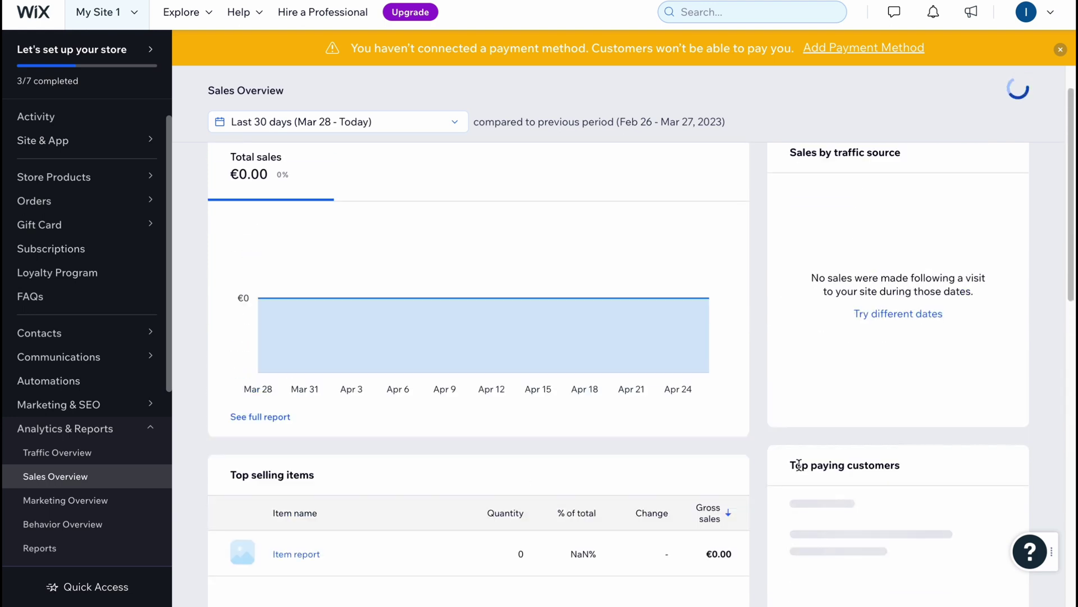
{"action": "key", "text": "ctrl+super+f"}
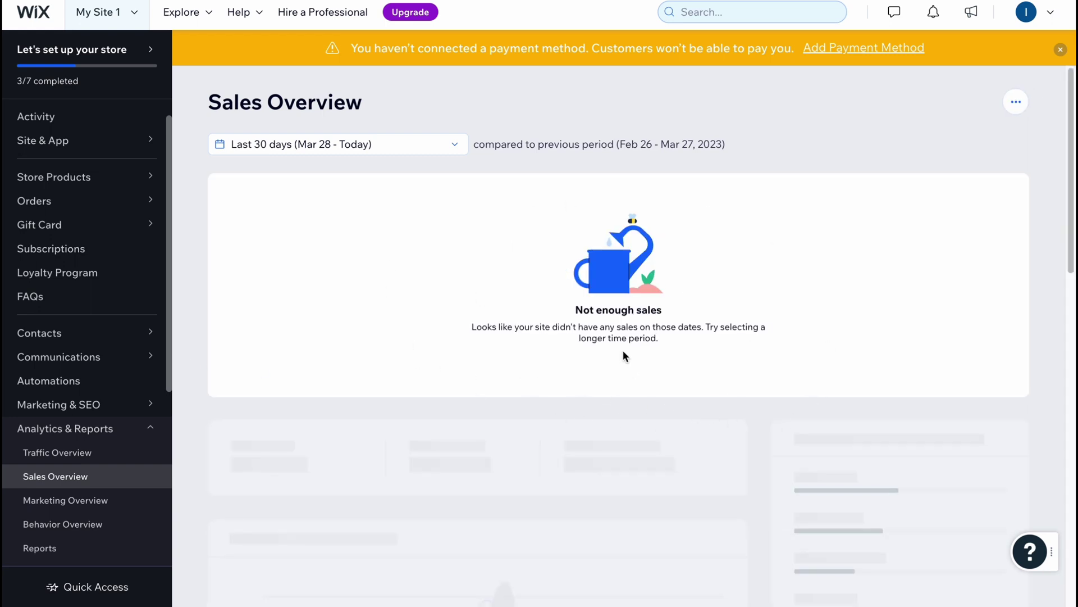
Step: Look at the empty Orders page, then return to Store Products > Products
{"action": "mouse_move", "coordinate": [70, 209]}
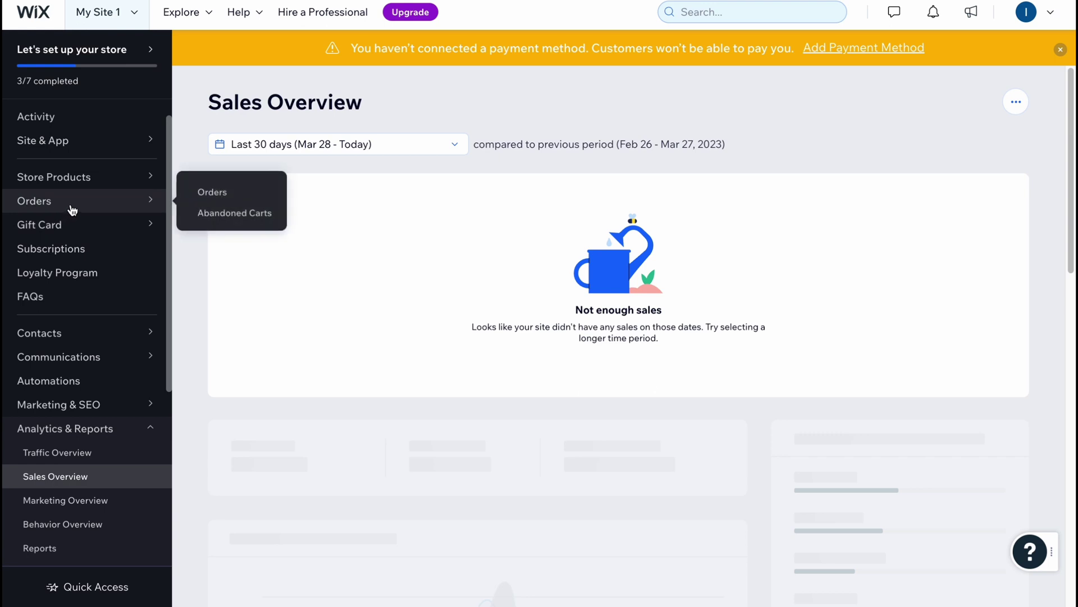
{"action": "left_click", "coordinate": [84, 209]}
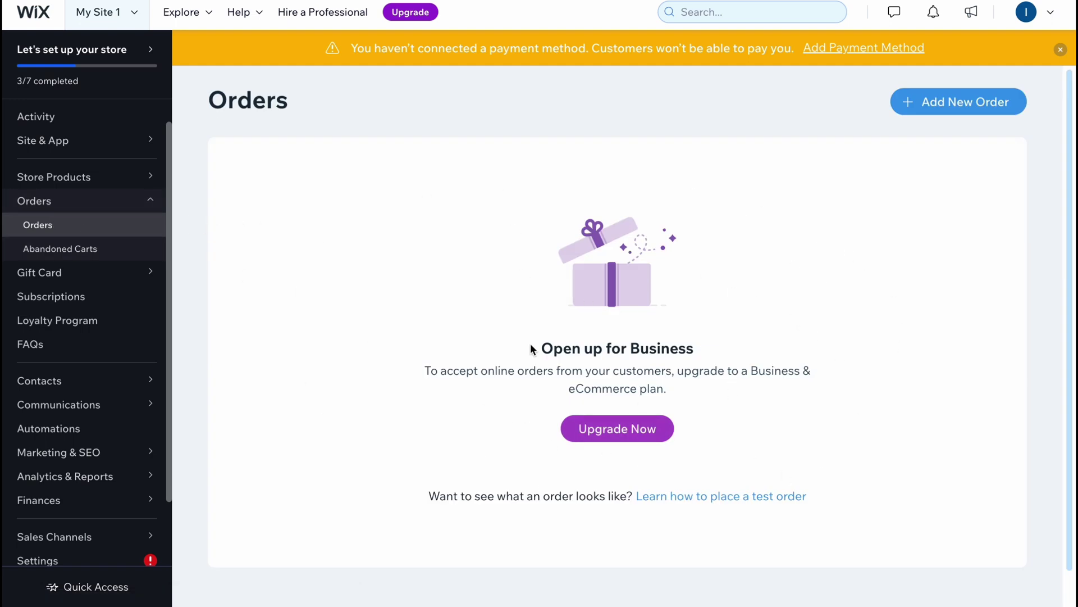
{"action": "left_click", "coordinate": [46, 180]}
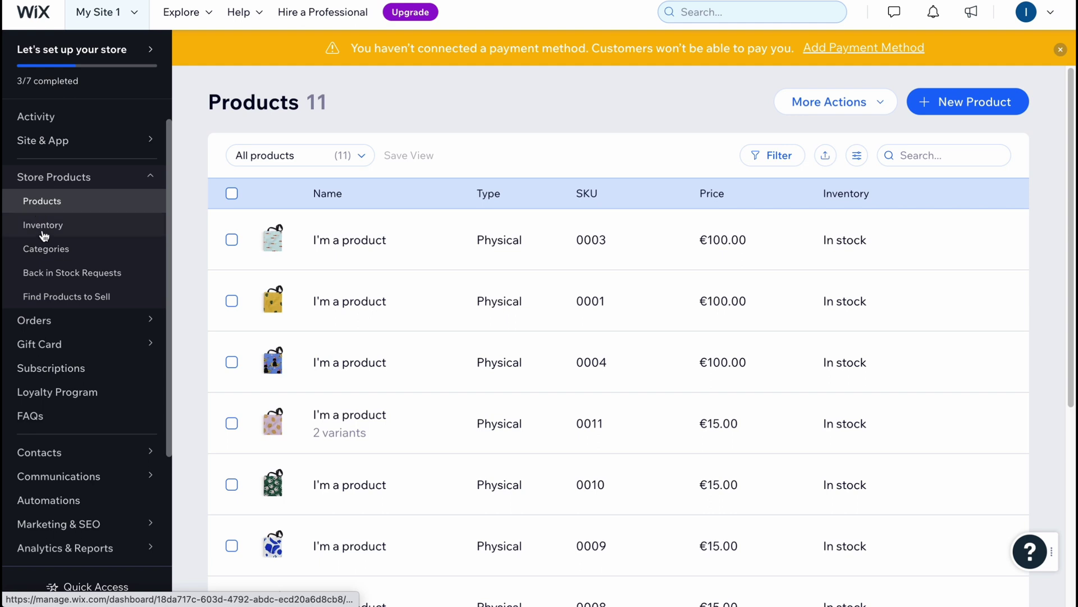
Step: Open Find Products to Sell and scroll through the Modalyst and Printful supplier cards
{"action": "left_click", "coordinate": [65, 298]}
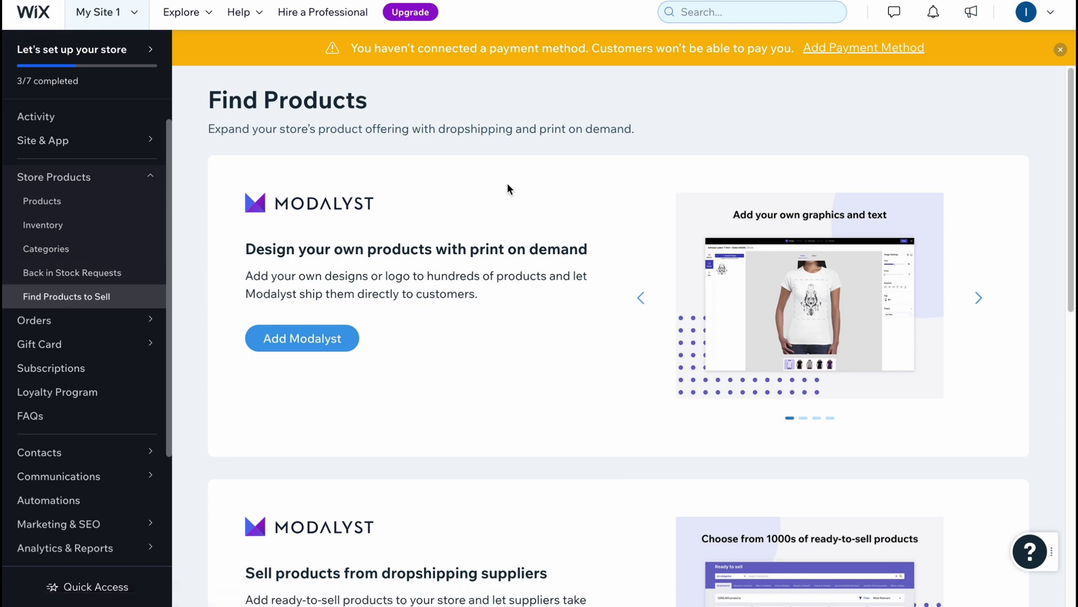
{"action": "scroll", "coordinate": [525, 186], "scroll_direction": "down", "scroll_amount": 1}
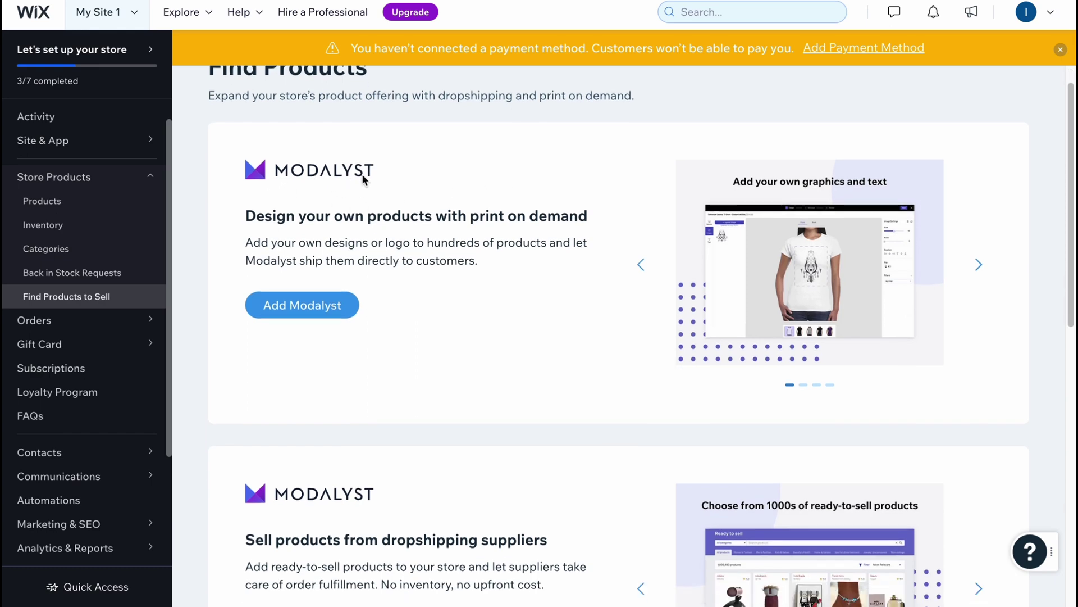
{"action": "scroll", "coordinate": [362, 179], "scroll_direction": "down", "scroll_amount": 8}
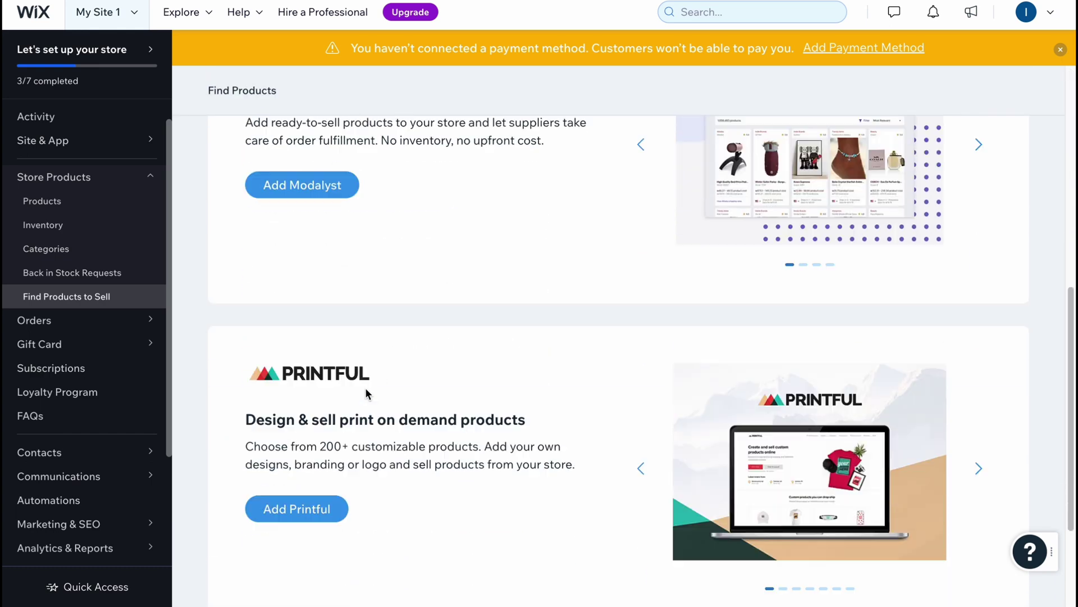
{"action": "scroll", "coordinate": [382, 394], "scroll_direction": "down", "scroll_amount": 3}
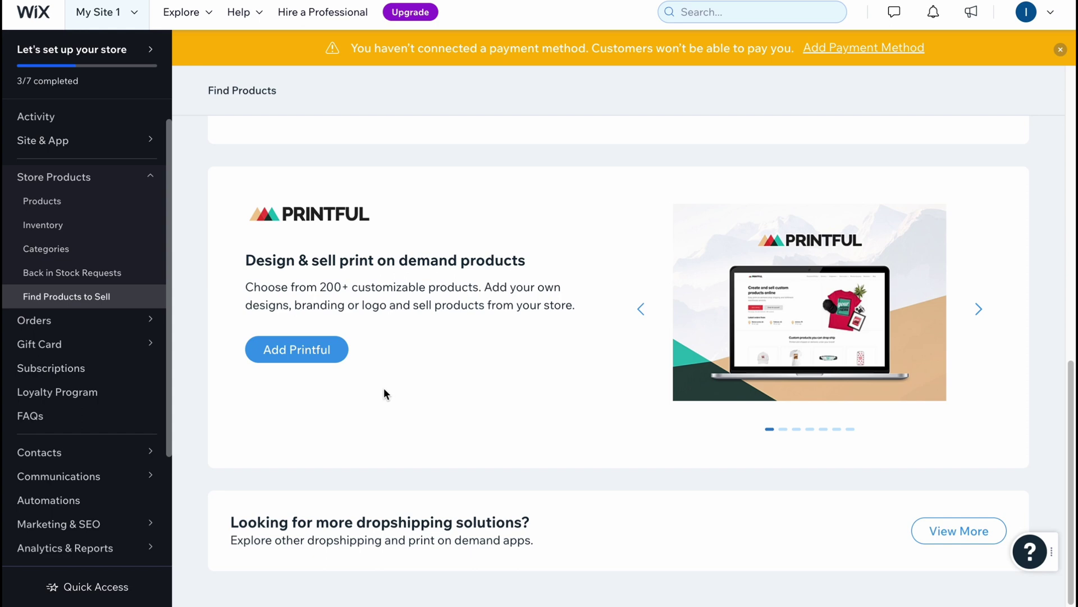
{"action": "scroll", "coordinate": [384, 392], "scroll_direction": "up", "scroll_amount": 8}
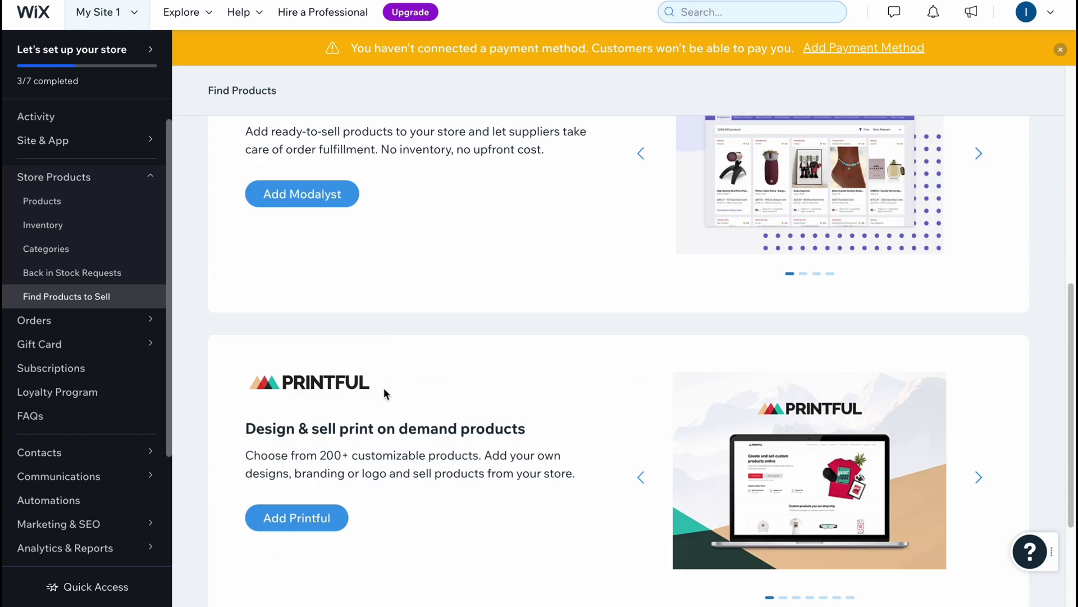
{"action": "scroll", "coordinate": [385, 391], "scroll_direction": "down", "scroll_amount": 2}
{"action": "scroll", "coordinate": [385, 392], "scroll_direction": "up", "scroll_amount": 6}
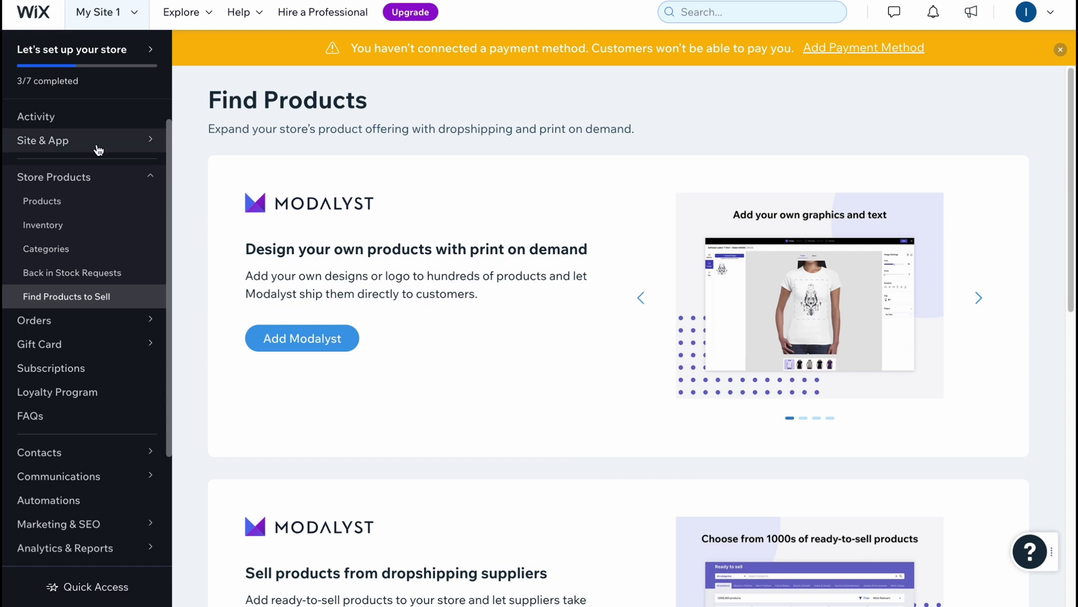
{"action": "scroll", "coordinate": [62, 201], "scroll_direction": "up", "scroll_amount": 1}
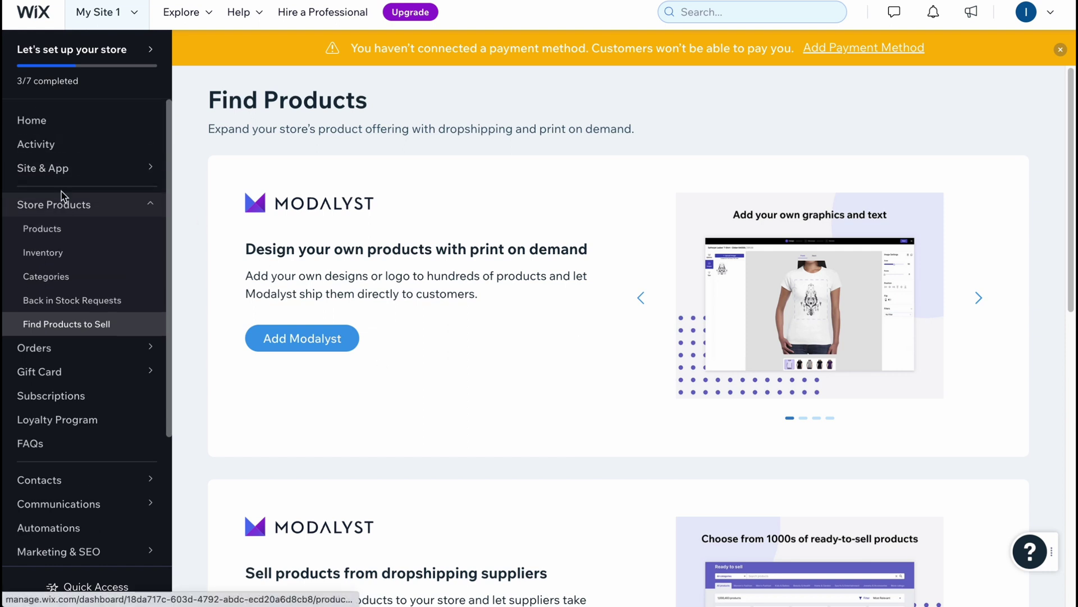
Step: From dashboard Home, launch Edit Site and scroll the Shop page to the tote bag products
{"action": "left_click", "coordinate": [41, 123]}
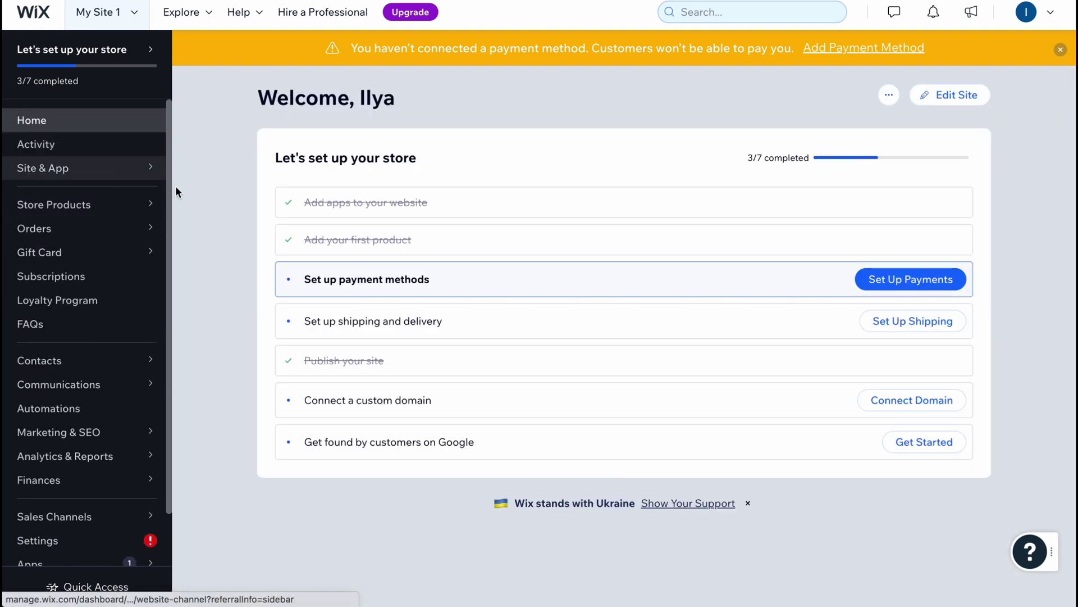
{"action": "left_click", "coordinate": [946, 97]}
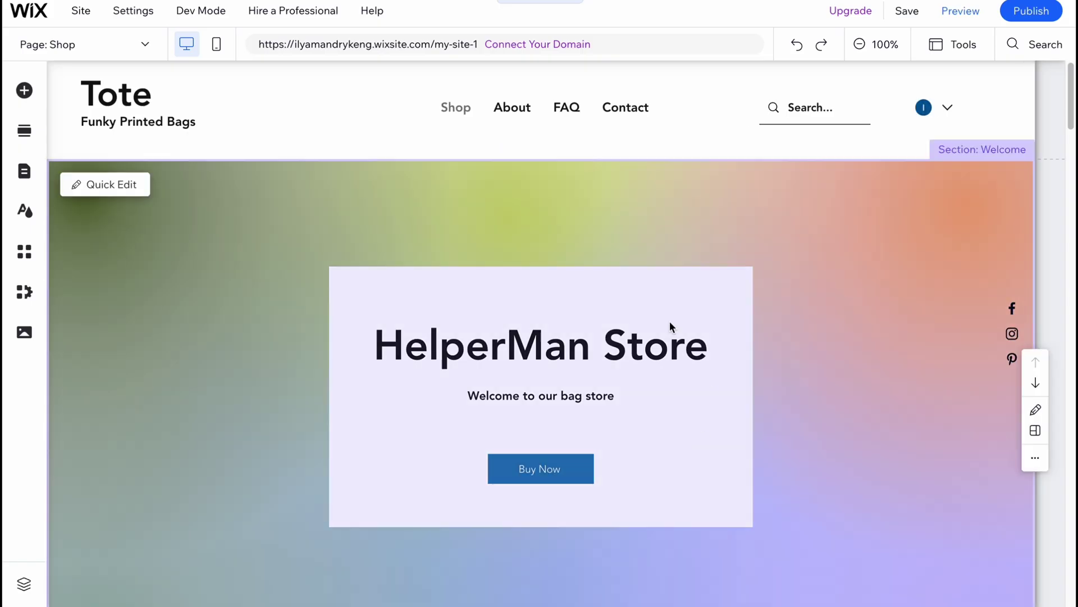
{"action": "scroll", "coordinate": [535, 388], "scroll_direction": "down", "scroll_amount": 10}
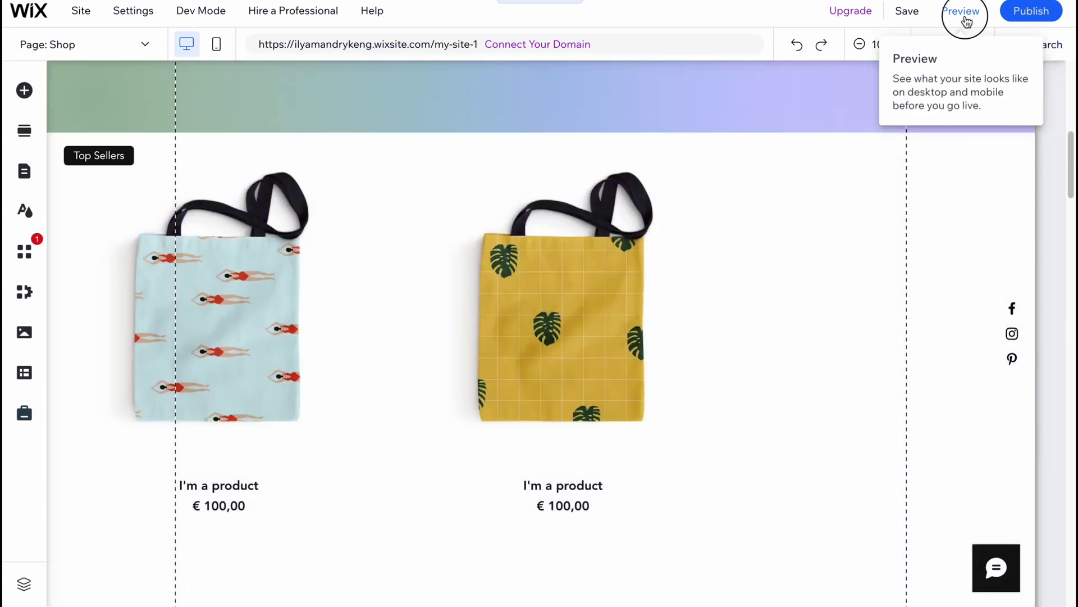
Step: Preview the Shop page and scroll through the €15,00 totes and the Sale-tagged cactus bag
{"action": "left_click", "coordinate": [961, 13]}
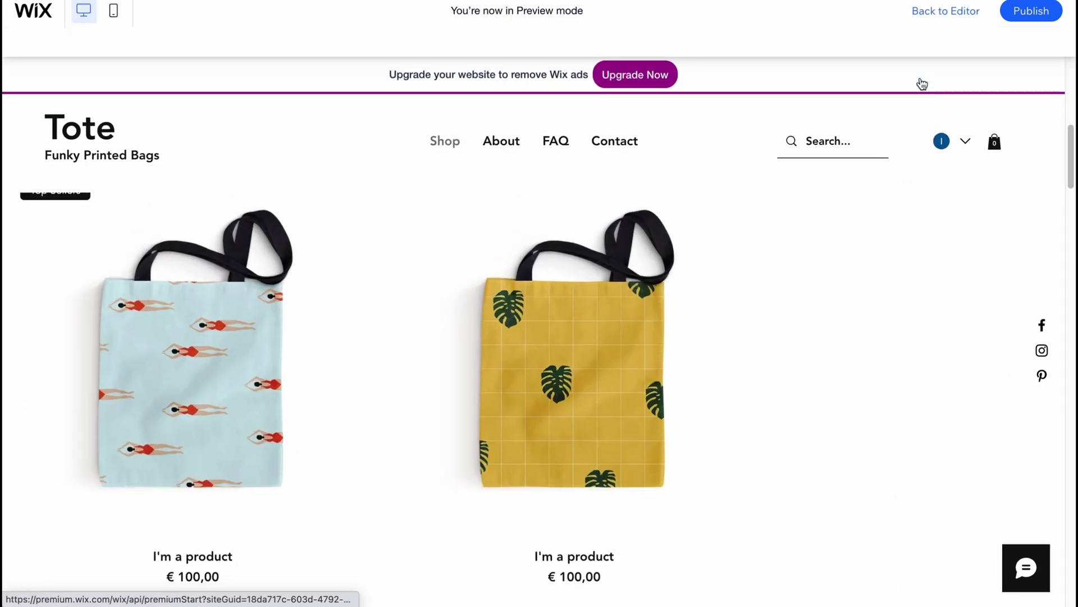
{"action": "scroll", "coordinate": [176, 346], "scroll_direction": "down", "scroll_amount": 2}
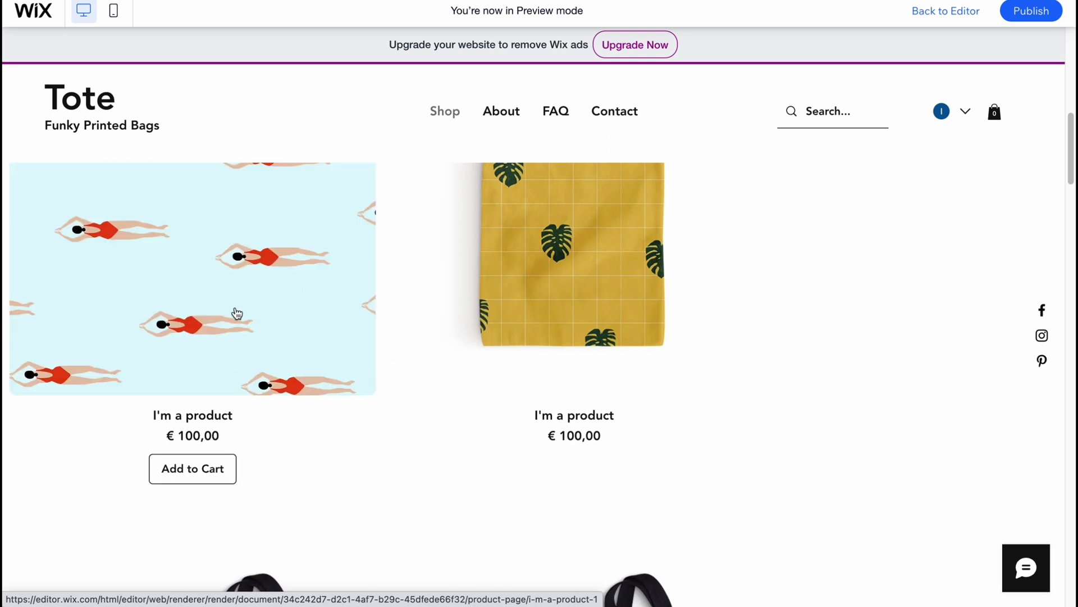
{"action": "scroll", "coordinate": [488, 403], "scroll_direction": "down", "scroll_amount": 1}
{"action": "scroll", "coordinate": [489, 404], "scroll_direction": "down", "scroll_amount": 5}
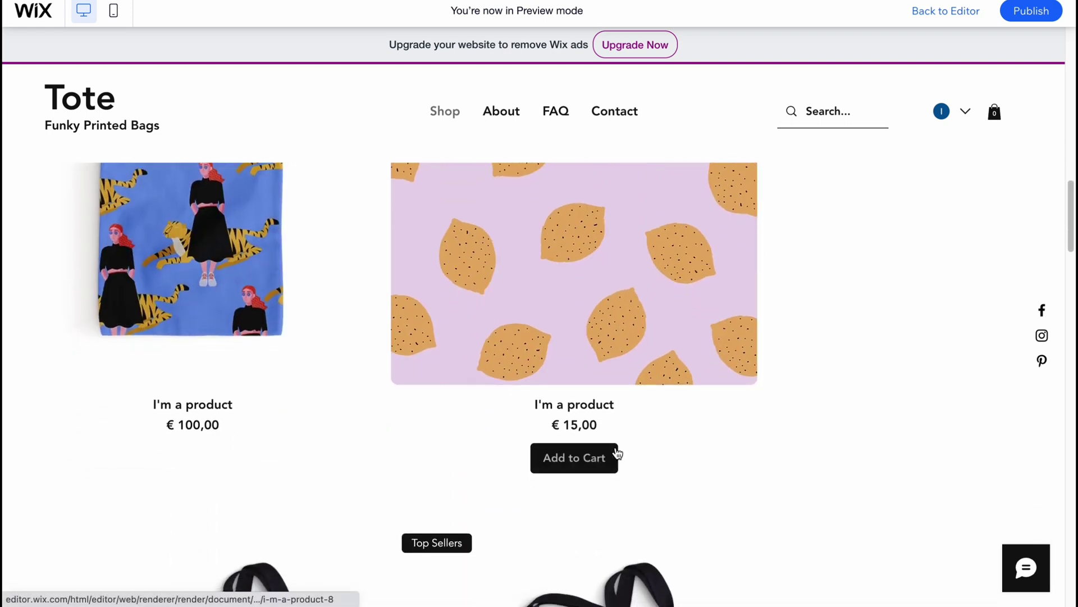
{"action": "scroll", "coordinate": [616, 450], "scroll_direction": "down", "scroll_amount": 3}
{"action": "scroll", "coordinate": [562, 462], "scroll_direction": "up", "scroll_amount": 1}
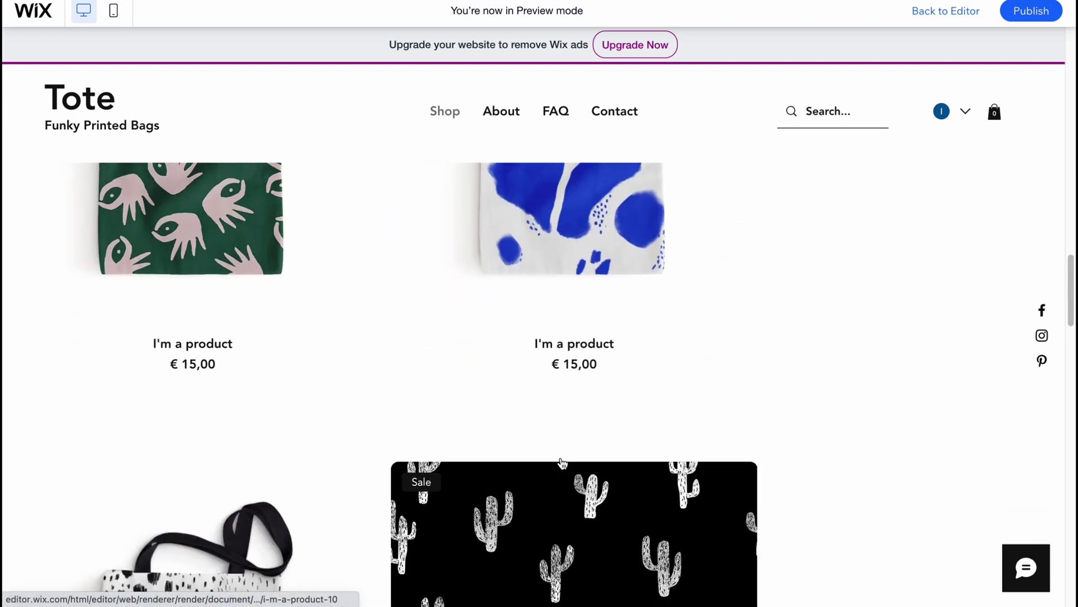
{"action": "scroll", "coordinate": [303, 277], "scroll_direction": "down", "scroll_amount": 5}
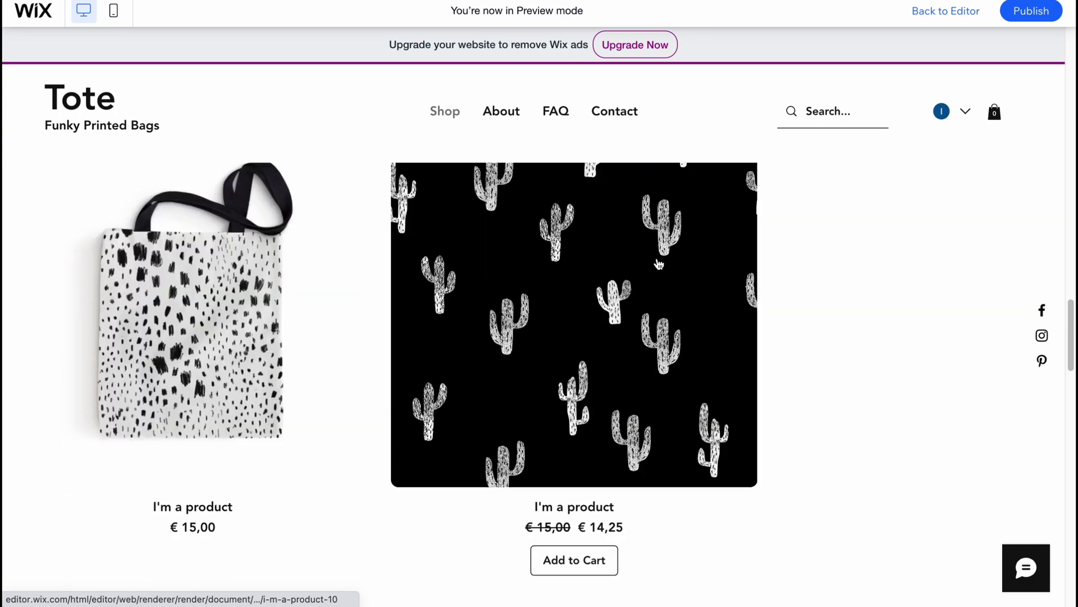
{"action": "scroll", "coordinate": [556, 236], "scroll_direction": "up", "scroll_amount": 6}
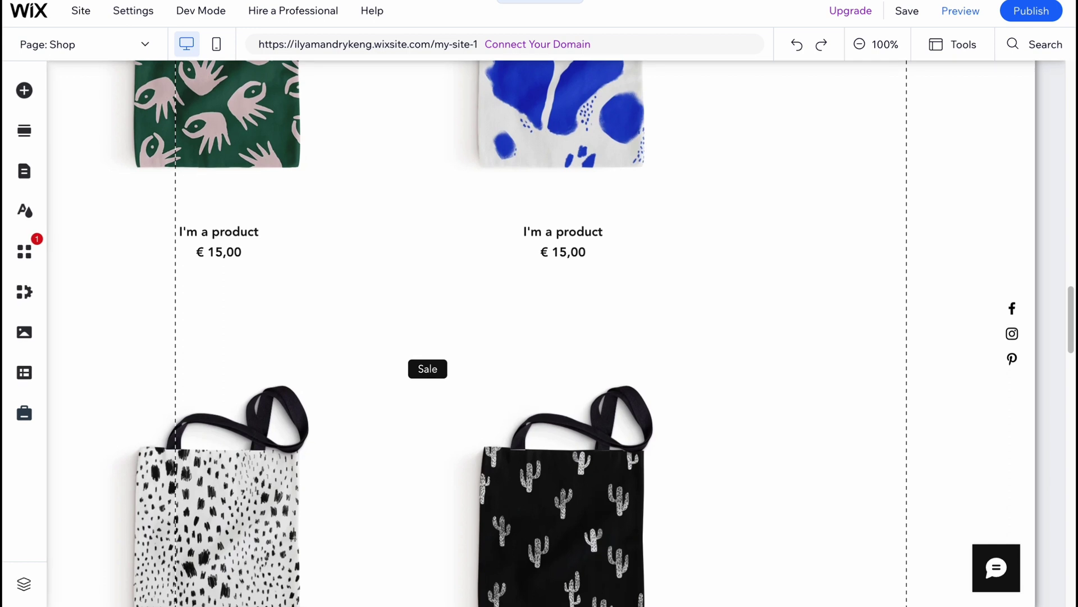
Step: Look over the Add Apps panel and Site Design settings, then exit the editor via the Wix logo
{"action": "left_click", "coordinate": [27, 256]}
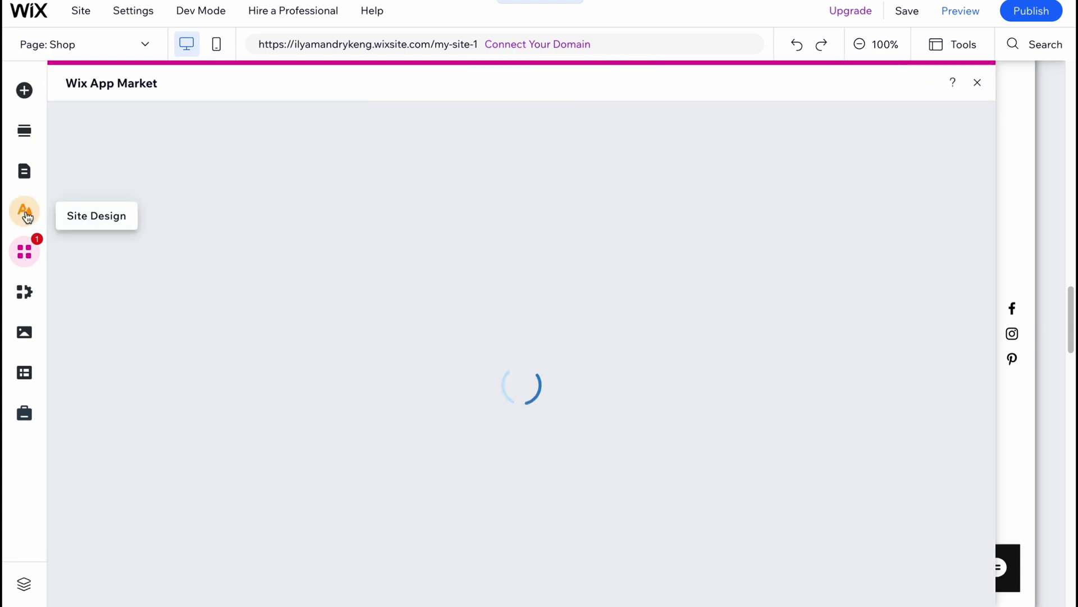
{"action": "left_click", "coordinate": [25, 212]}
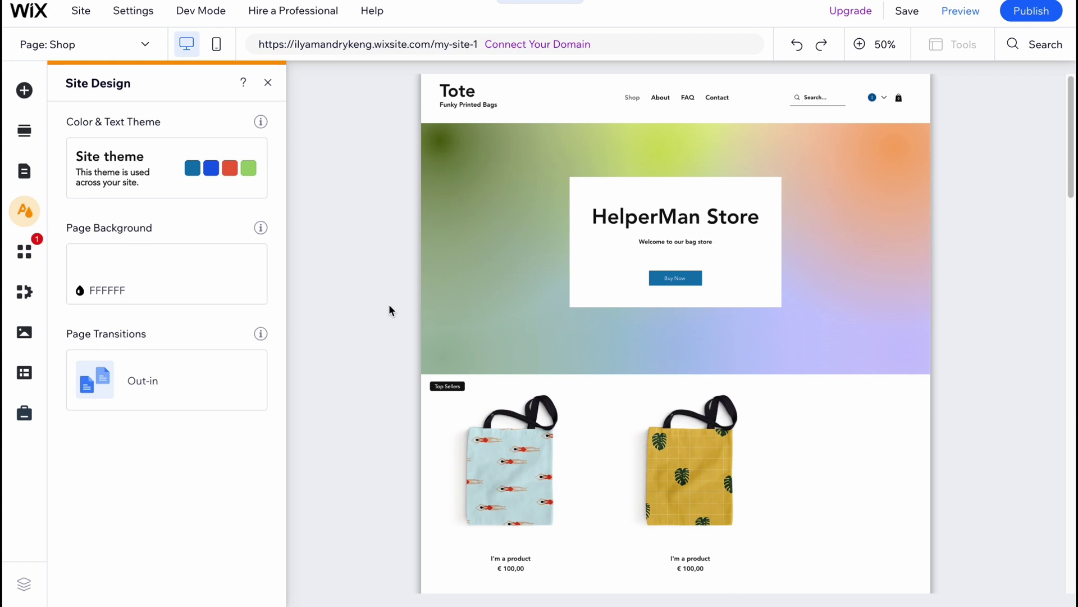
{"action": "left_click", "coordinate": [25, 11]}
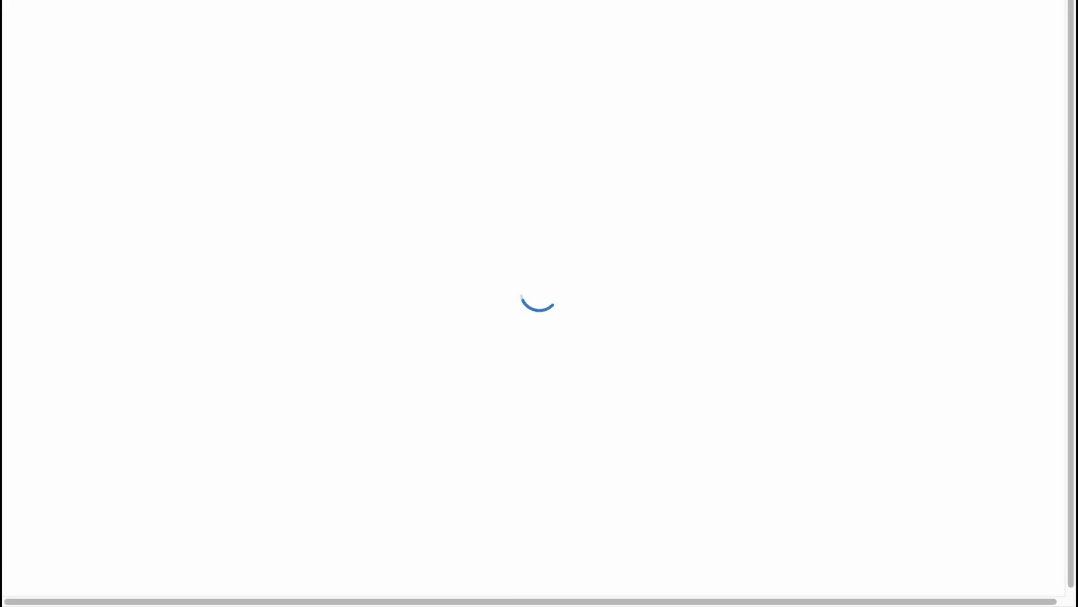